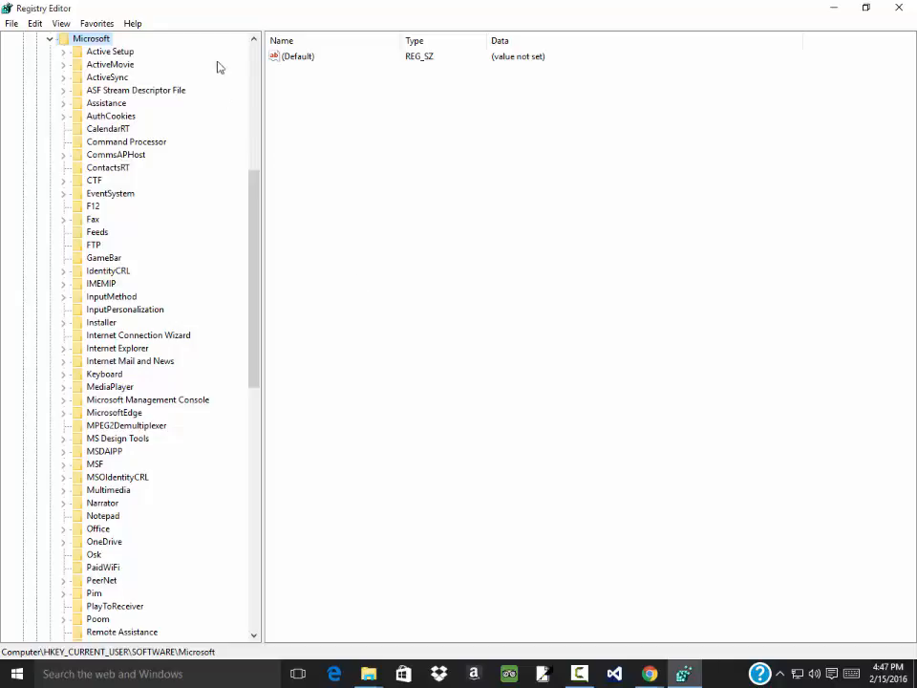
# Collapse the SOFTWARE and HKEY_CURRENT_USER branches so only the top-level registry keys are listed.
pyautogui.click(258, 59)
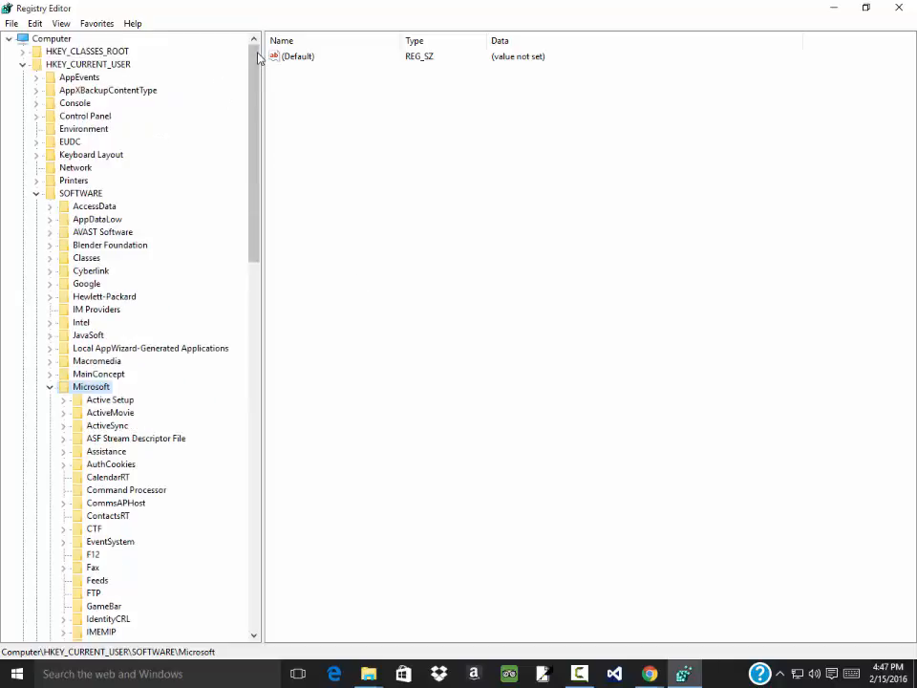
pyautogui.click(37, 193)
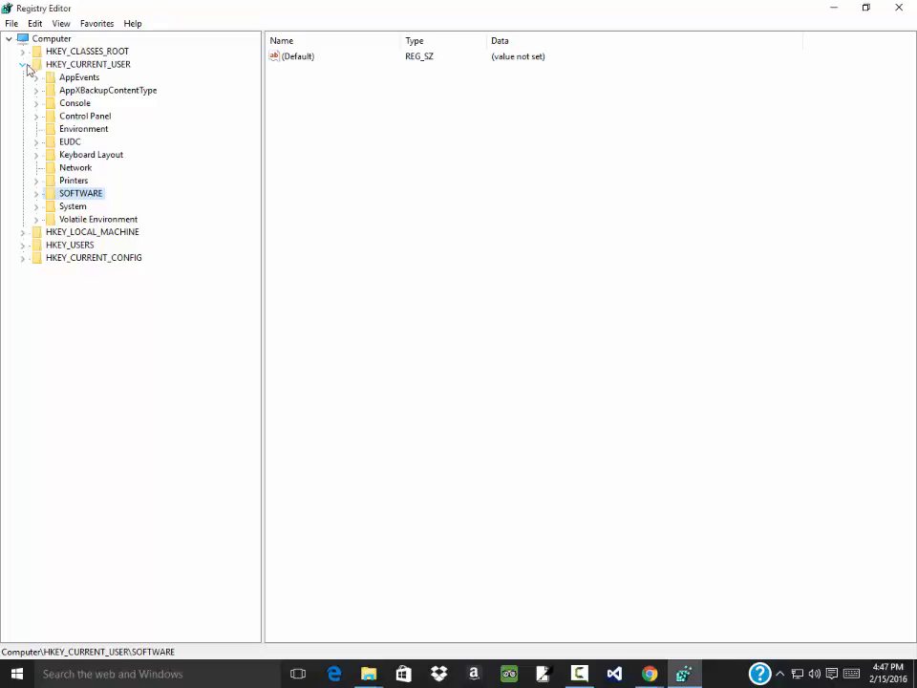
pyautogui.click(24, 65)
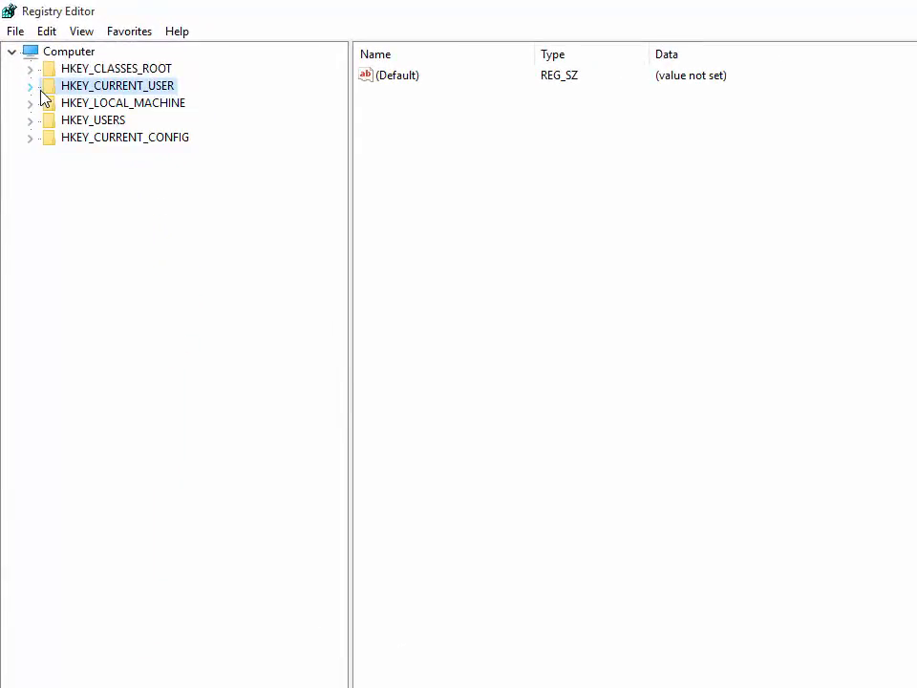
# Expand HKEY_CURRENT_USER and its SOFTWARE key, and reopen the Microsoft key after collapsing its subkeys.
pyautogui.doubleClick(110, 91)
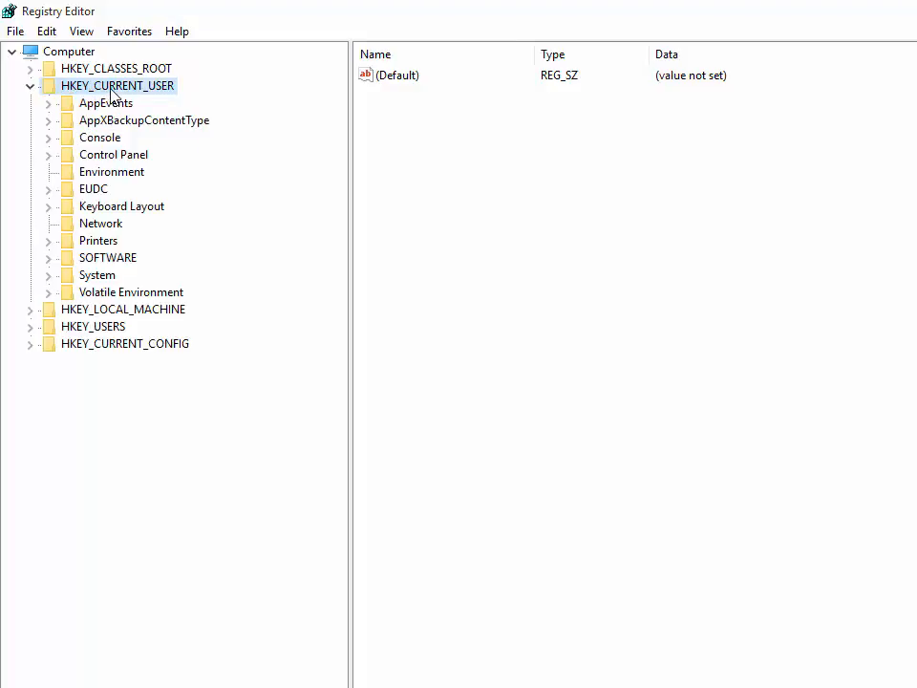
pyautogui.doubleClick(108, 258)
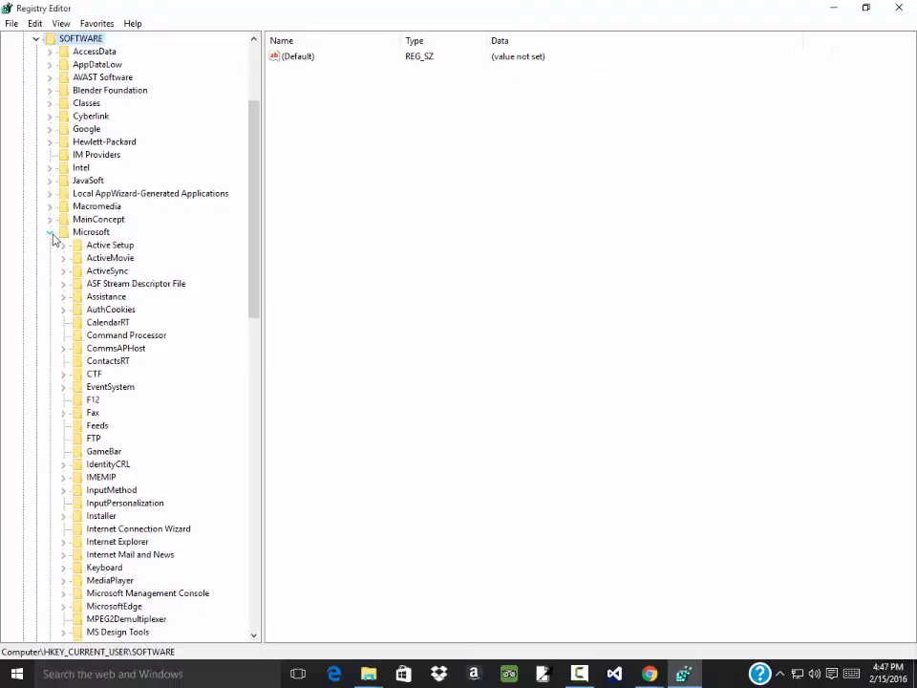
pyautogui.click(51, 234)
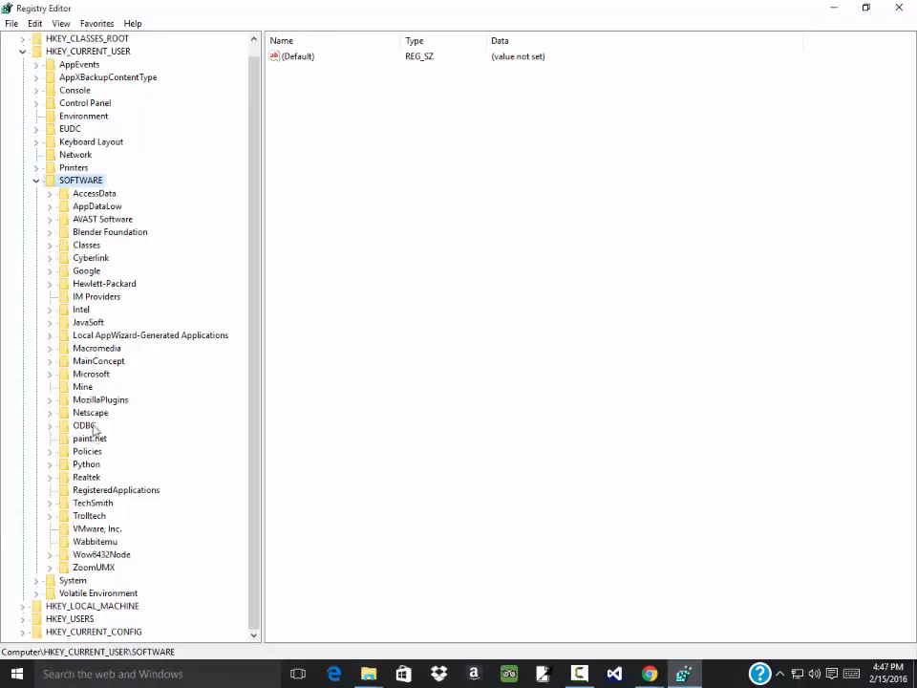
pyautogui.doubleClick(91, 376)
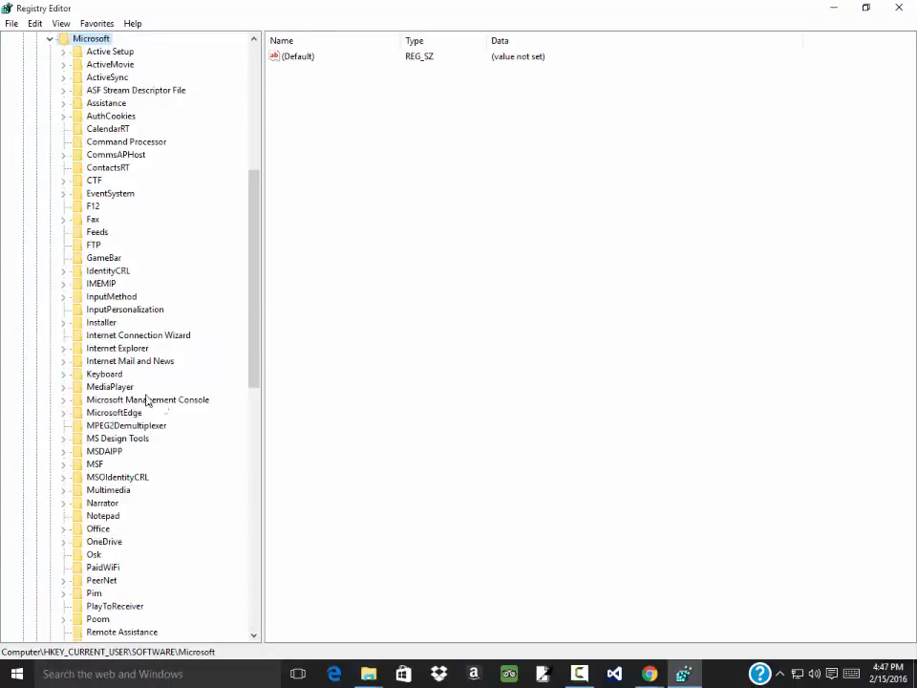
# Expand Windows and CurrentVersion under the Microsoft key and select the Run key.
pyautogui.click(256, 499)
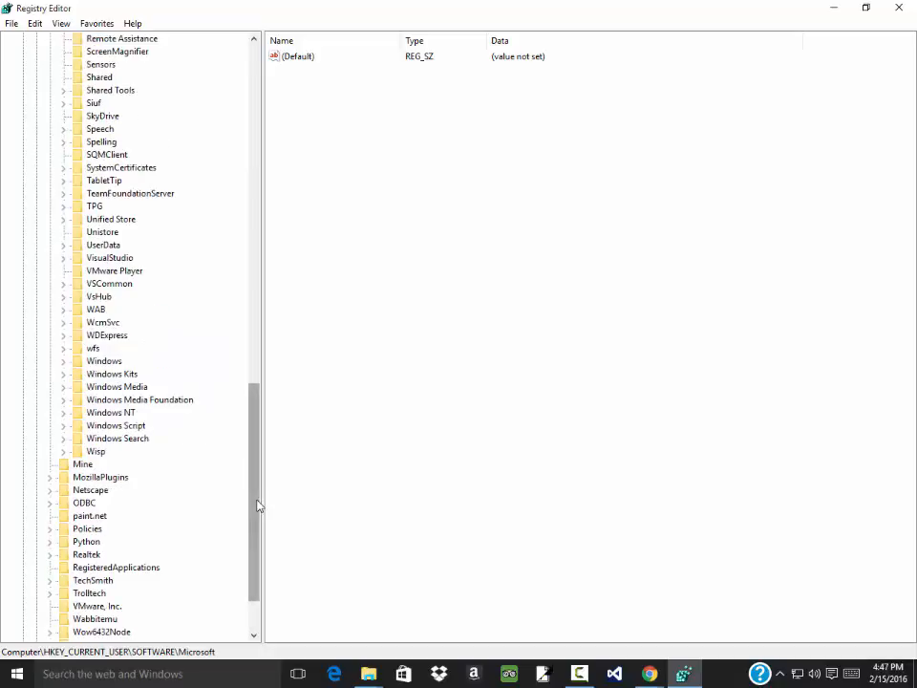
pyautogui.click(103, 361)
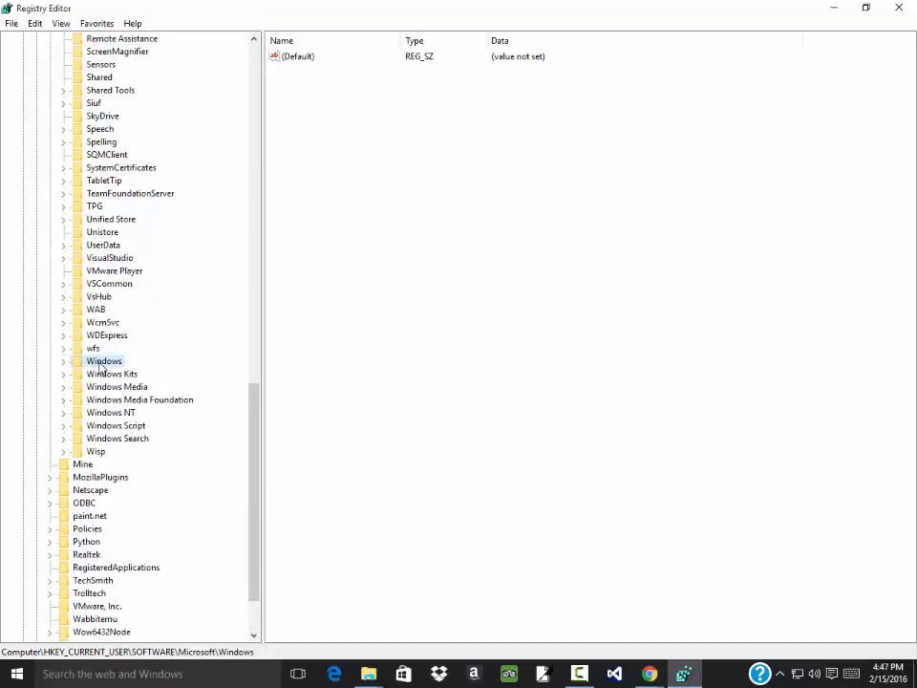
pyautogui.click(111, 412)
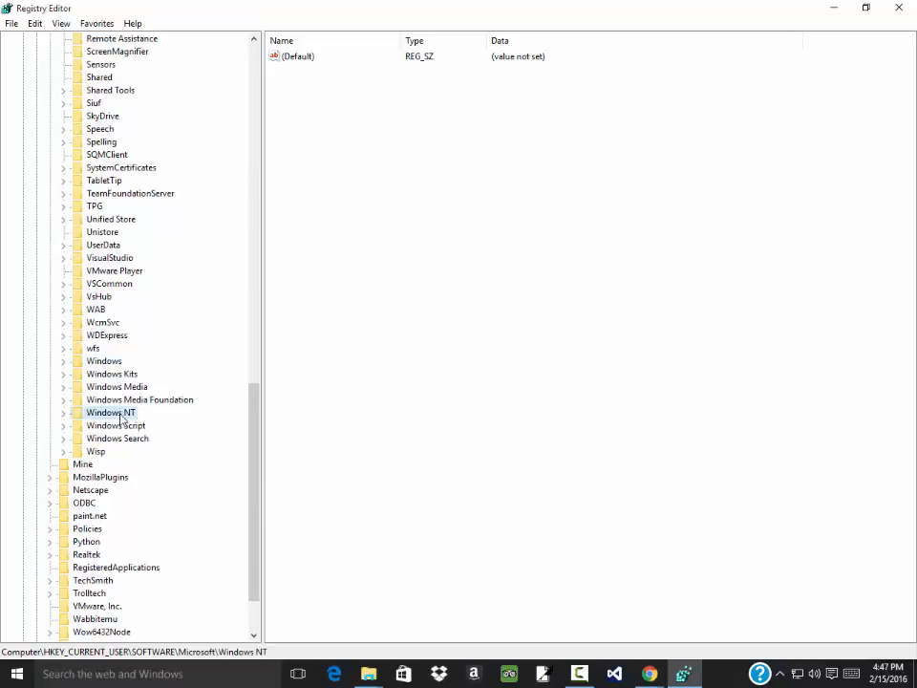
pyautogui.doubleClick(109, 362)
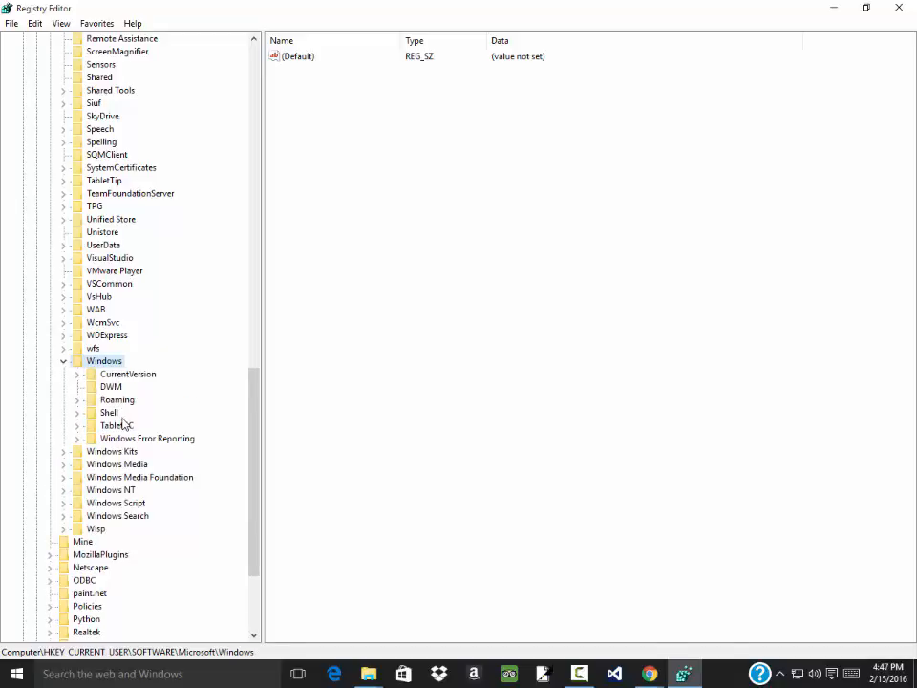
pyautogui.doubleClick(129, 375)
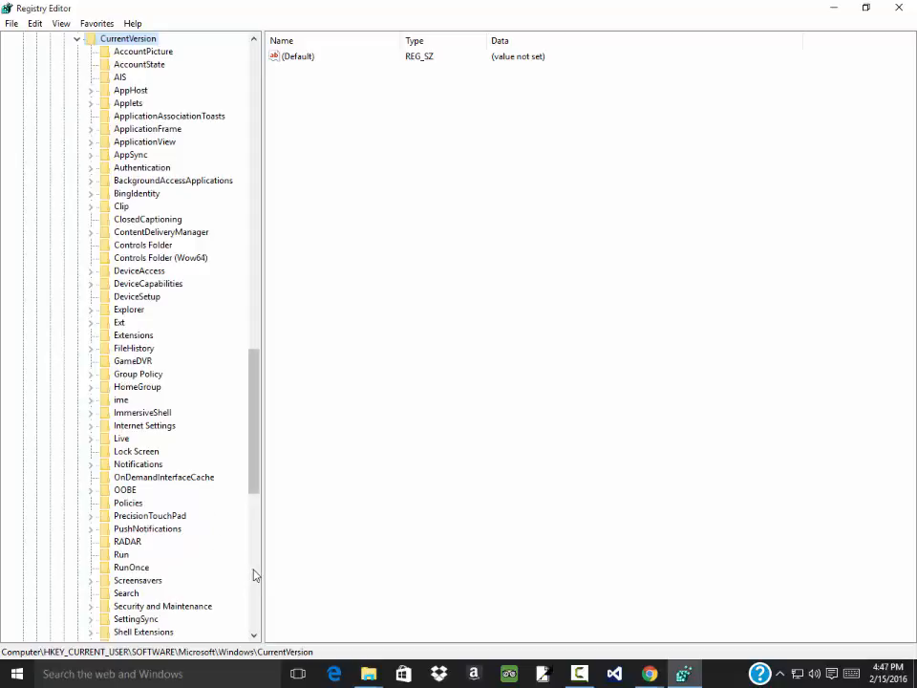
pyautogui.click(132, 567)
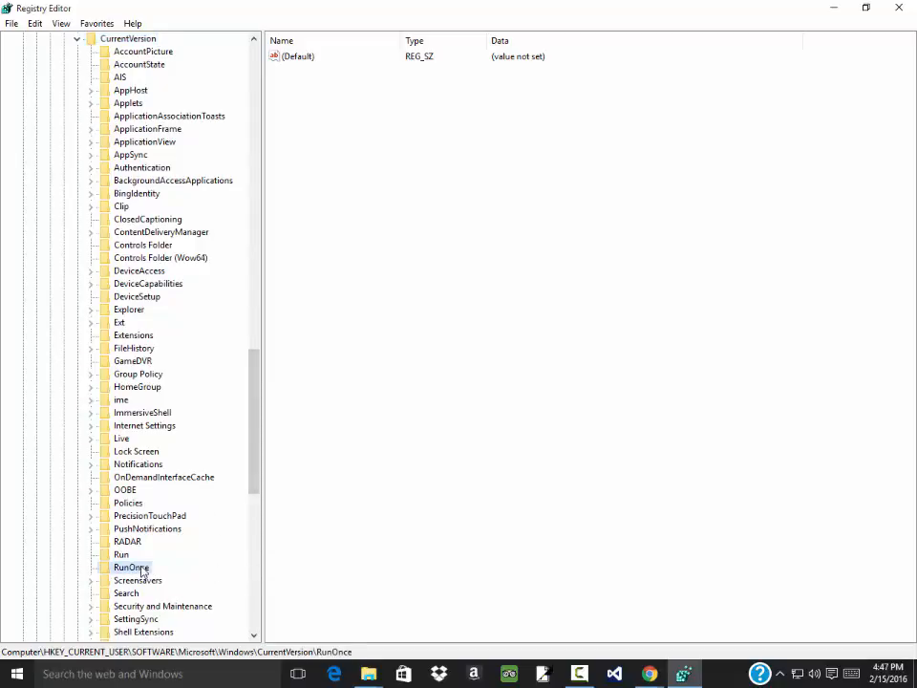
pyautogui.click(121, 554)
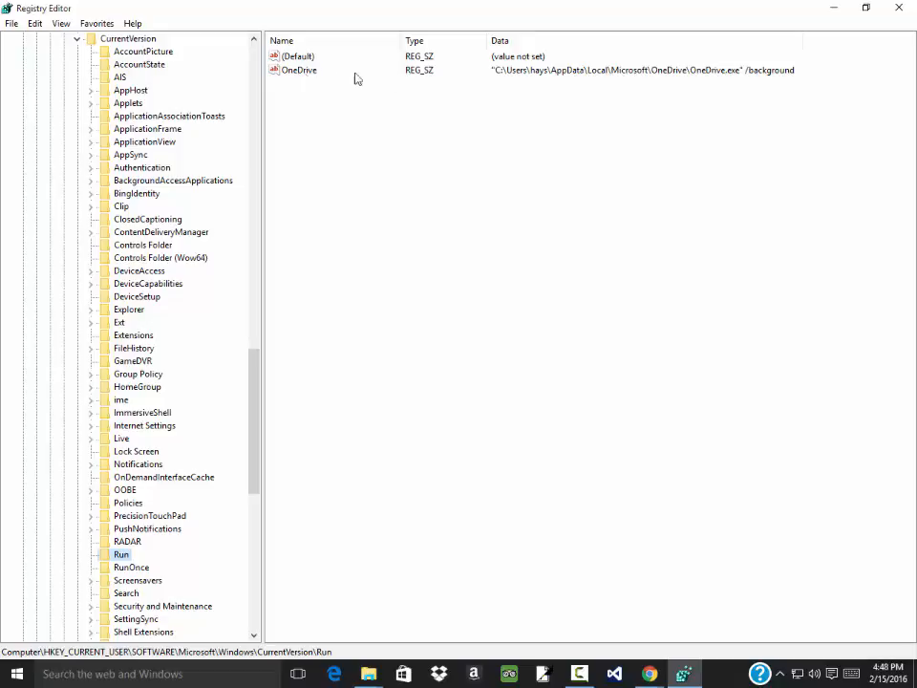
pyautogui.click(299, 71)
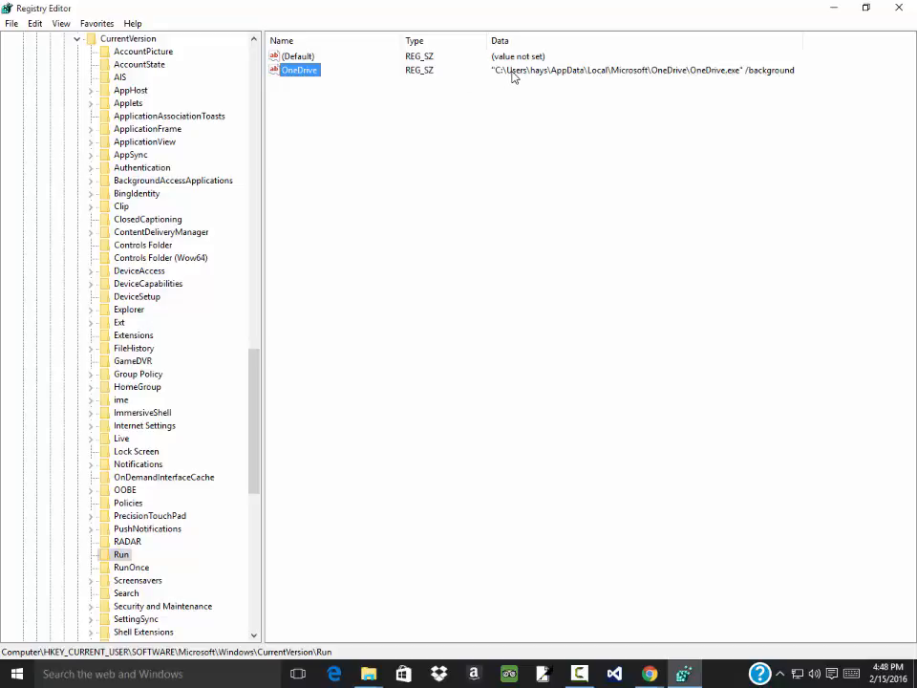
pyautogui.rightClick(298, 72)
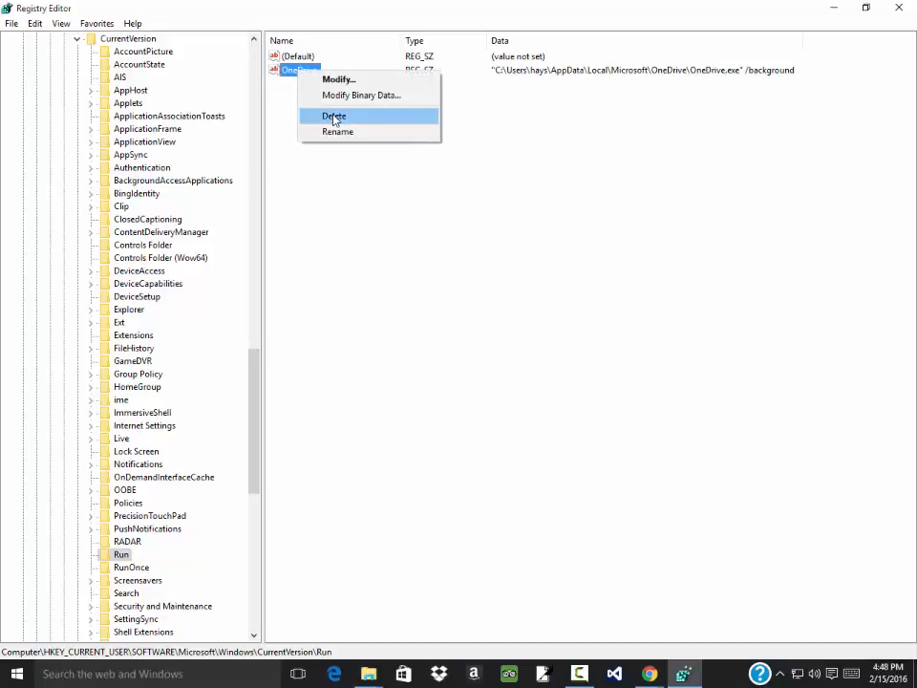
pyautogui.click(346, 229)
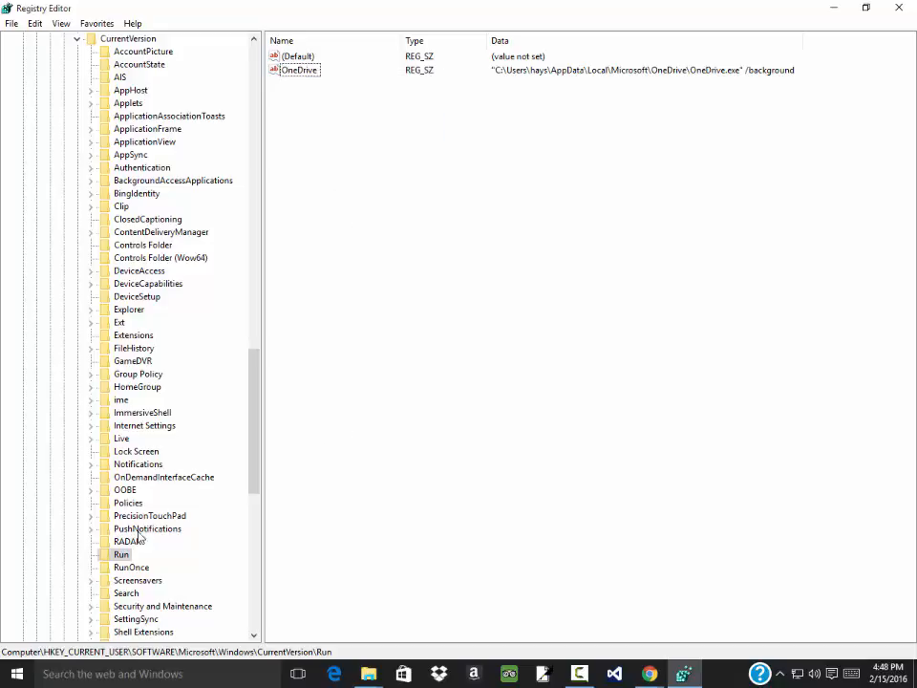
# Export the Run key as a registration file named runsettings.reg to the Temp folder on drive C.
pyautogui.rightClick(122, 556)
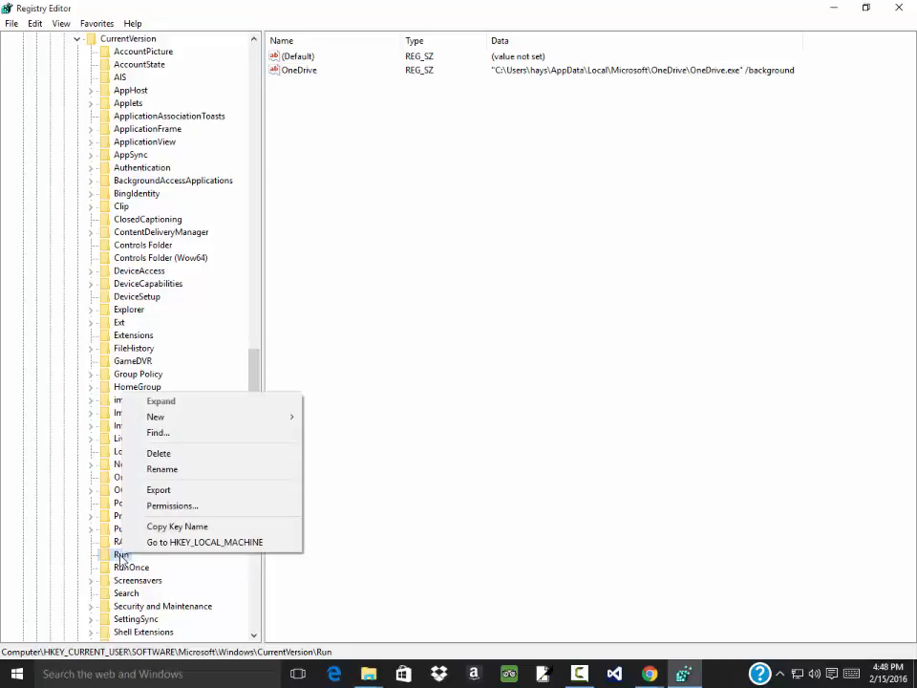
pyautogui.click(172, 490)
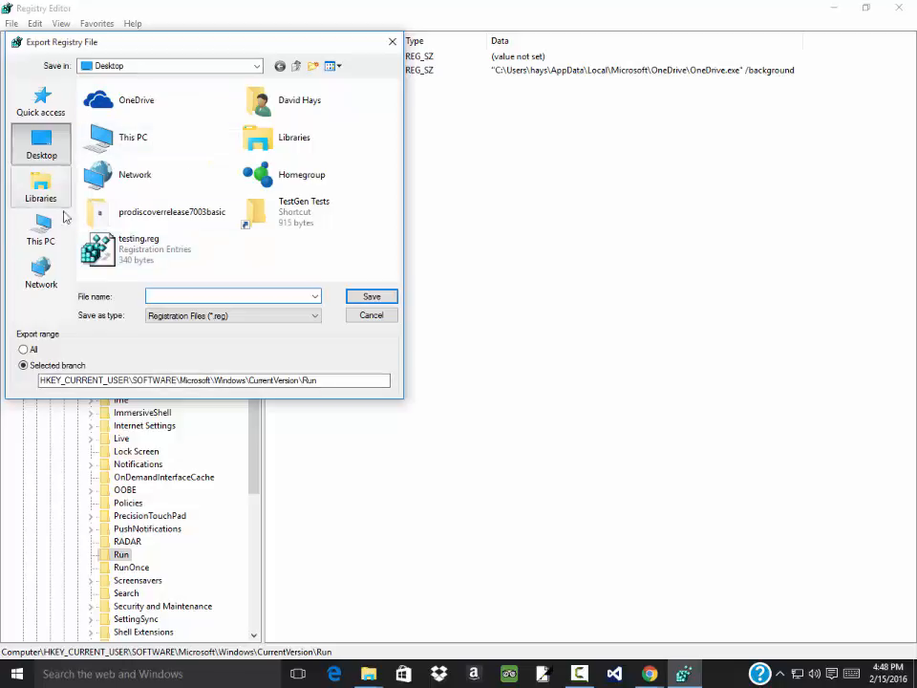
pyautogui.click(44, 234)
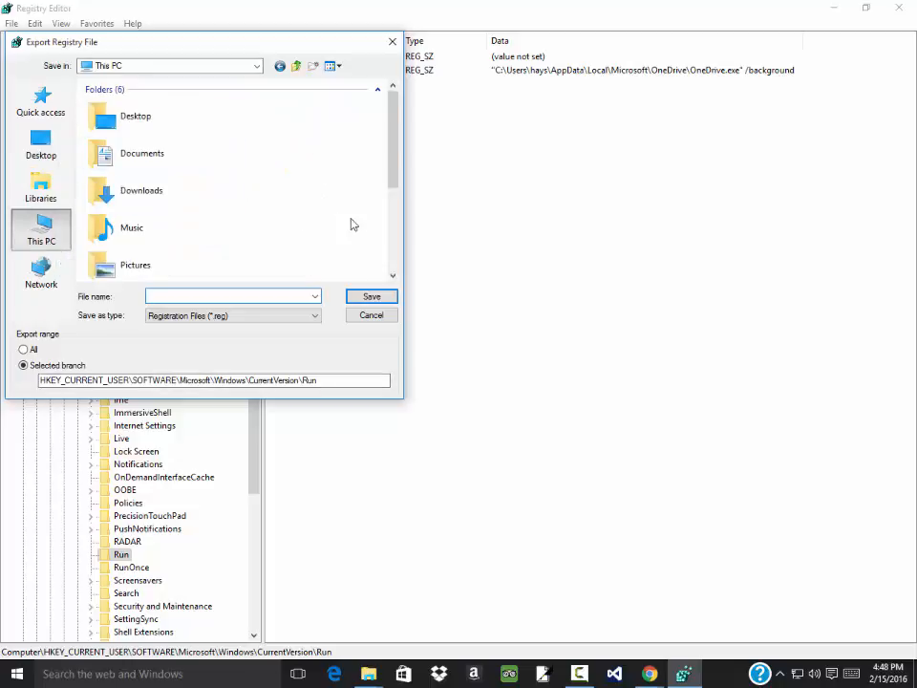
pyautogui.click(393, 230)
pyautogui.doubleClick(164, 186)
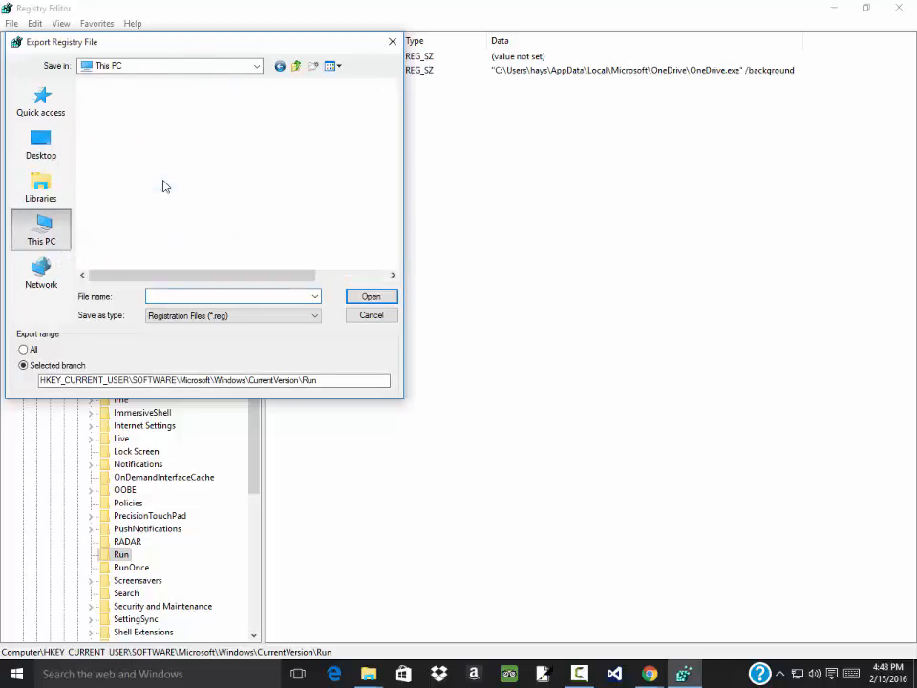
pyautogui.doubleClick(117, 231)
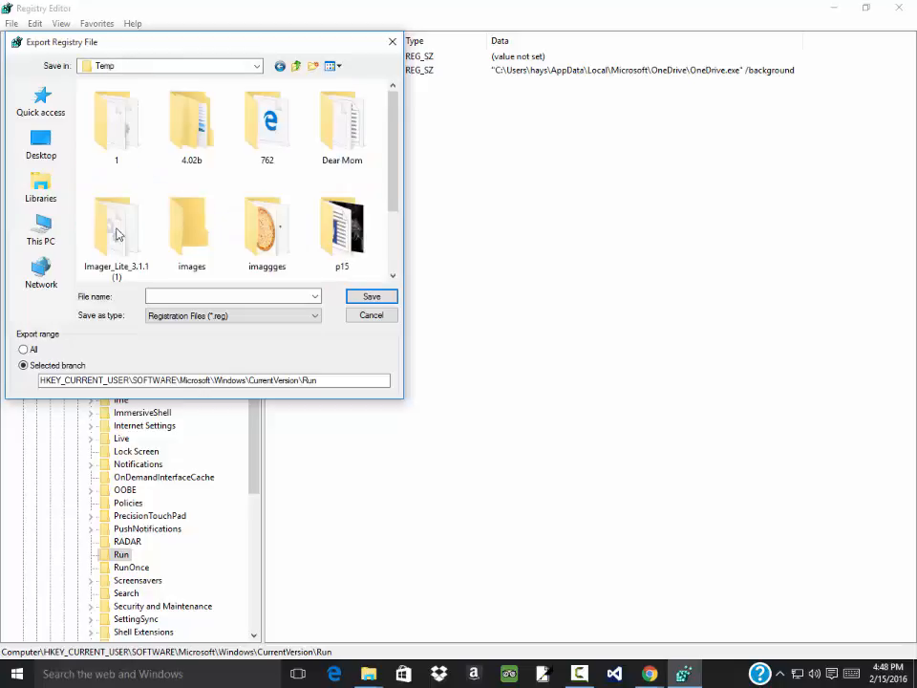
pyautogui.click(182, 297)
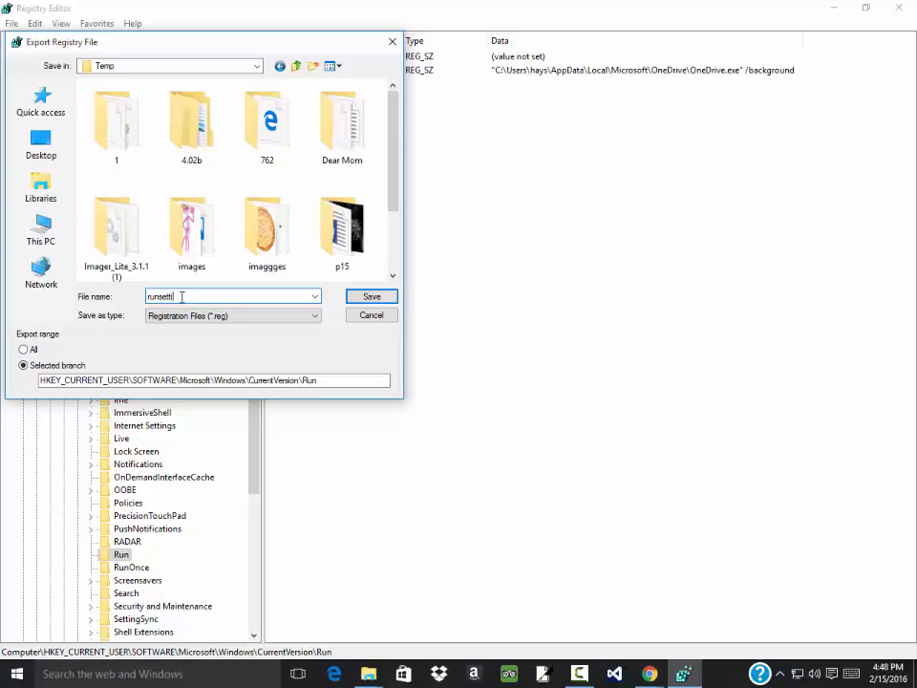
pyautogui.write('runsettings.reg')
pyautogui.press('Return')
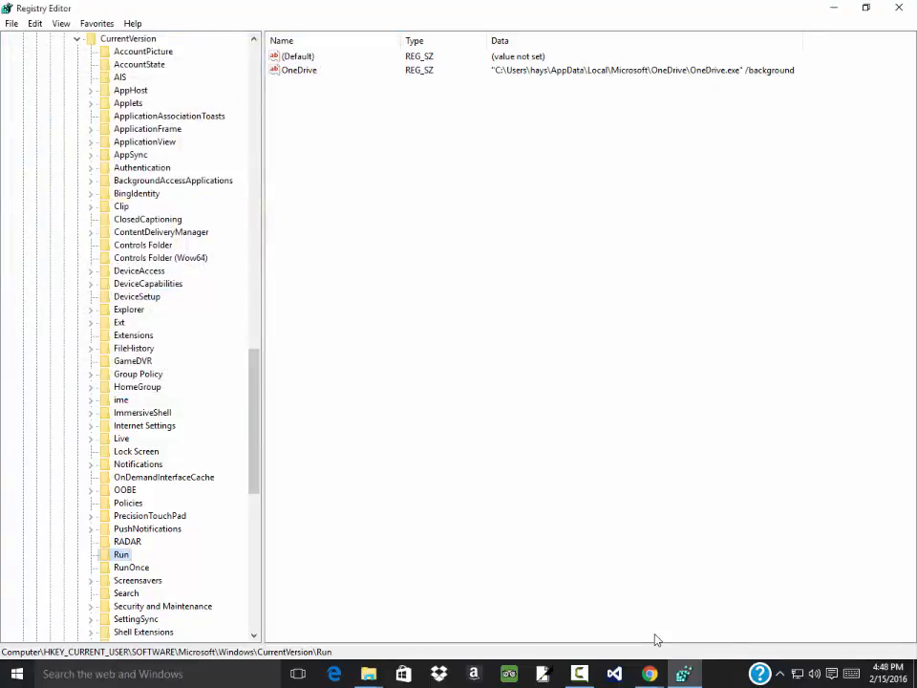
# Switch to the File Explorer window showing the Temp folder and sort its files by date modified, newest first.
pyautogui.click(913, 677)
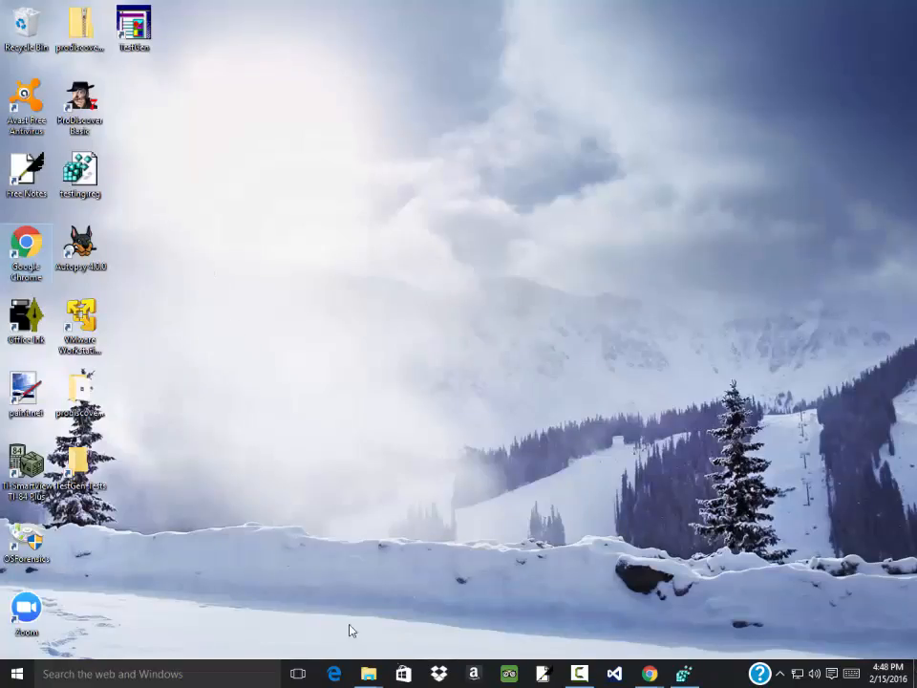
pyautogui.moveTo(377, 681)
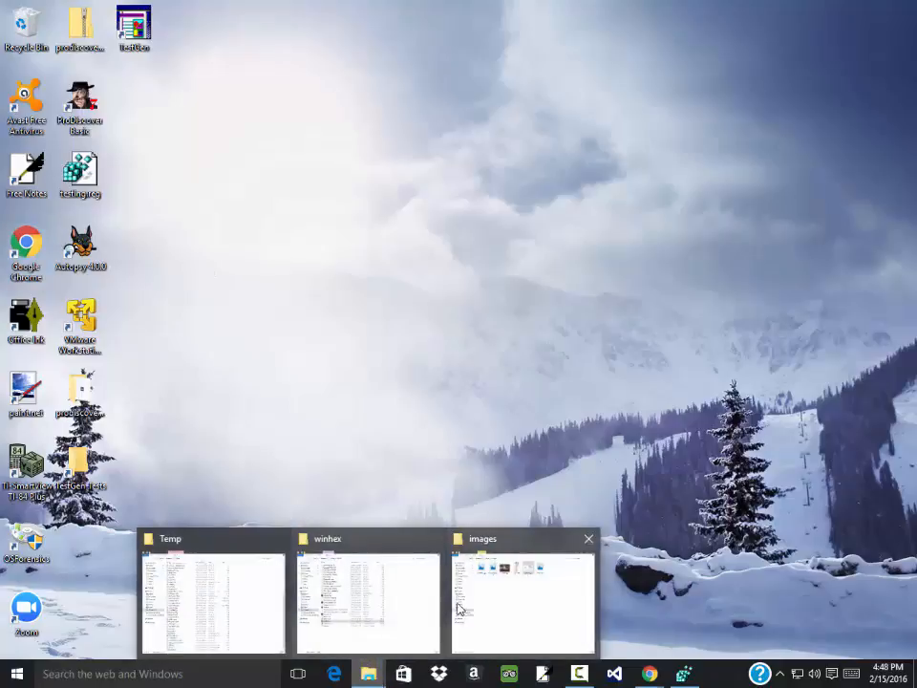
pyautogui.click(244, 610)
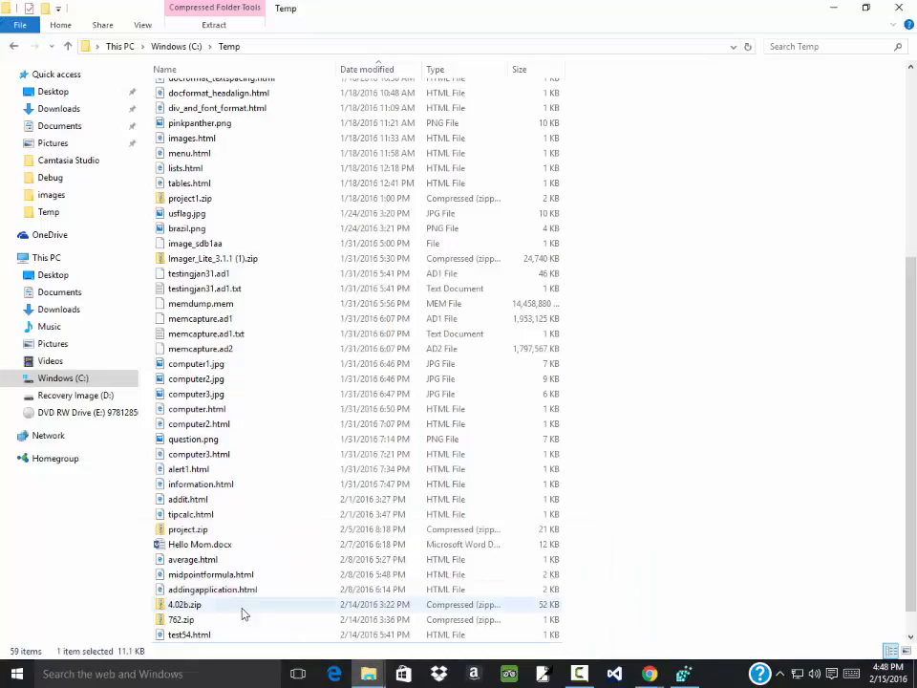
pyautogui.click(369, 73)
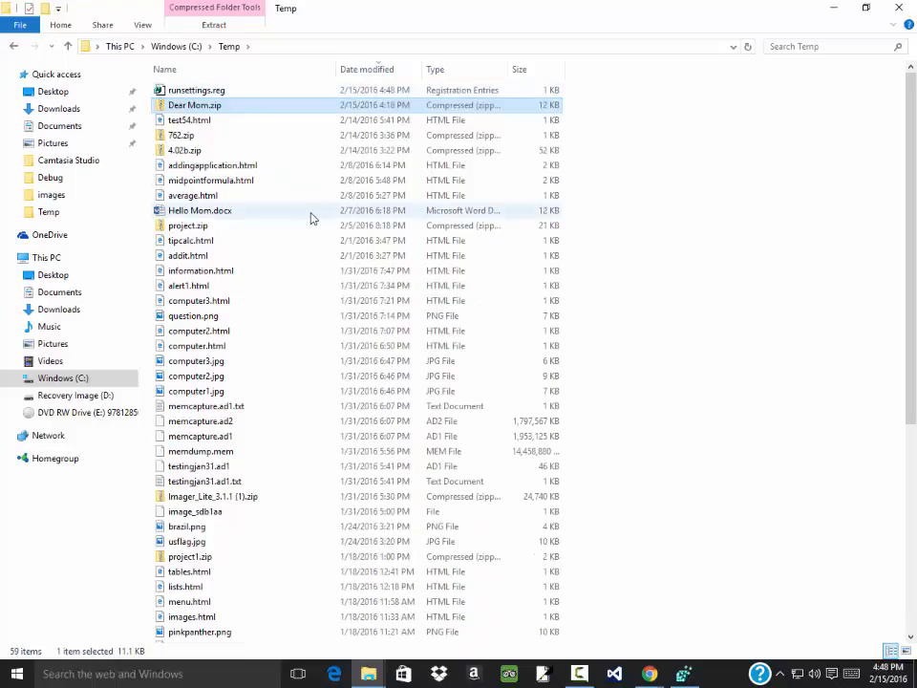
# Open runsettings.reg for editing in Notepad and maximize the window to view the exported Run entries.
pyautogui.click(218, 93)
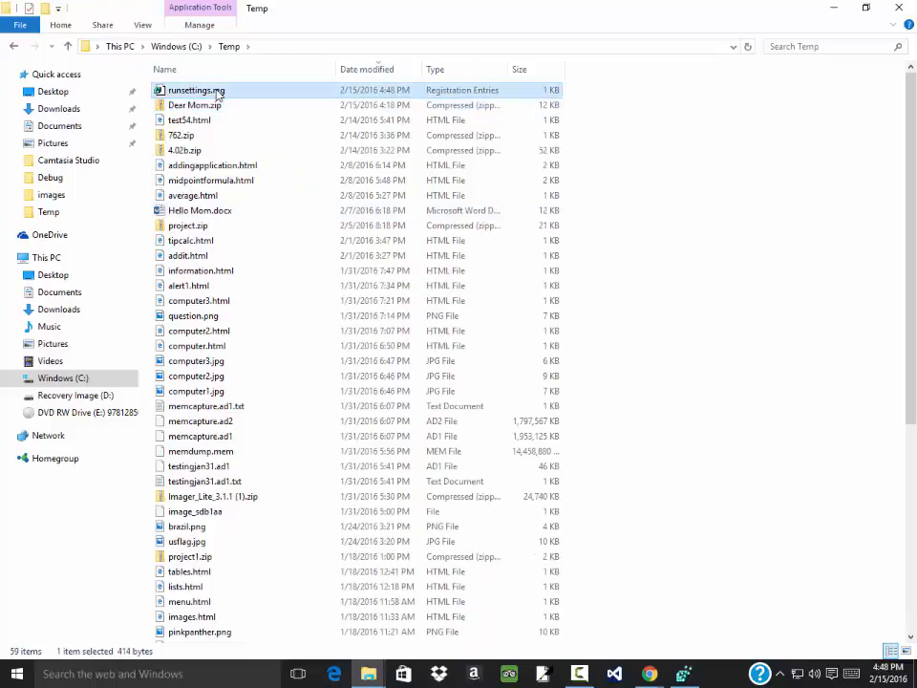
pyautogui.rightClick(217, 93)
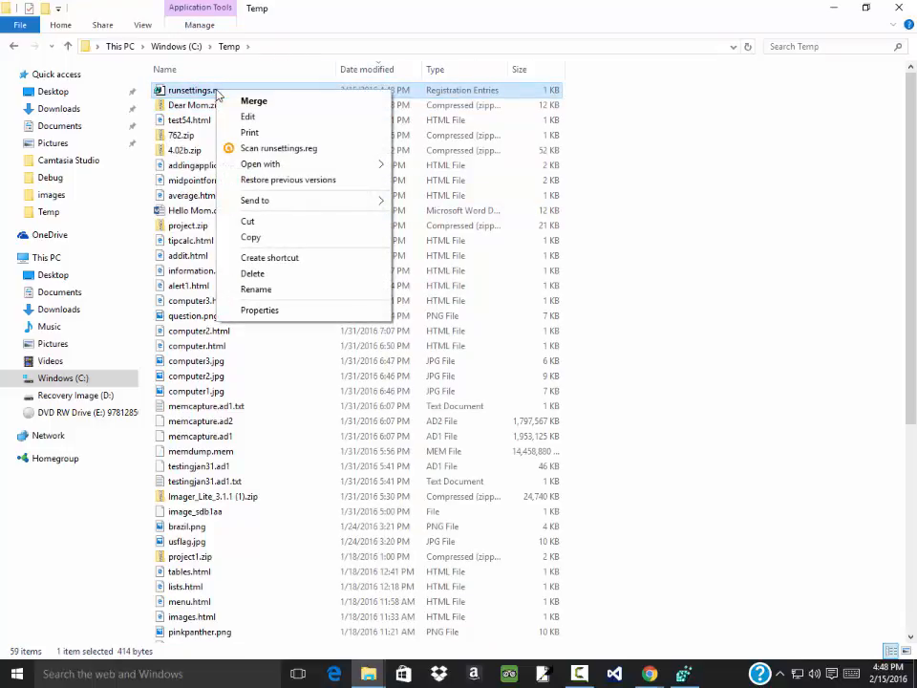
pyautogui.click(258, 117)
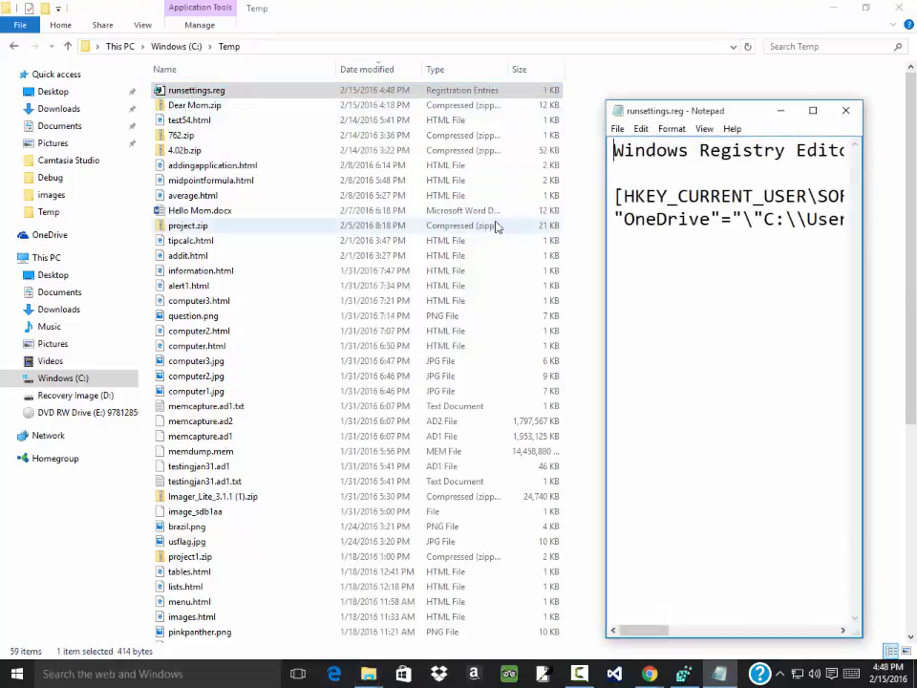
pyautogui.click(812, 111)
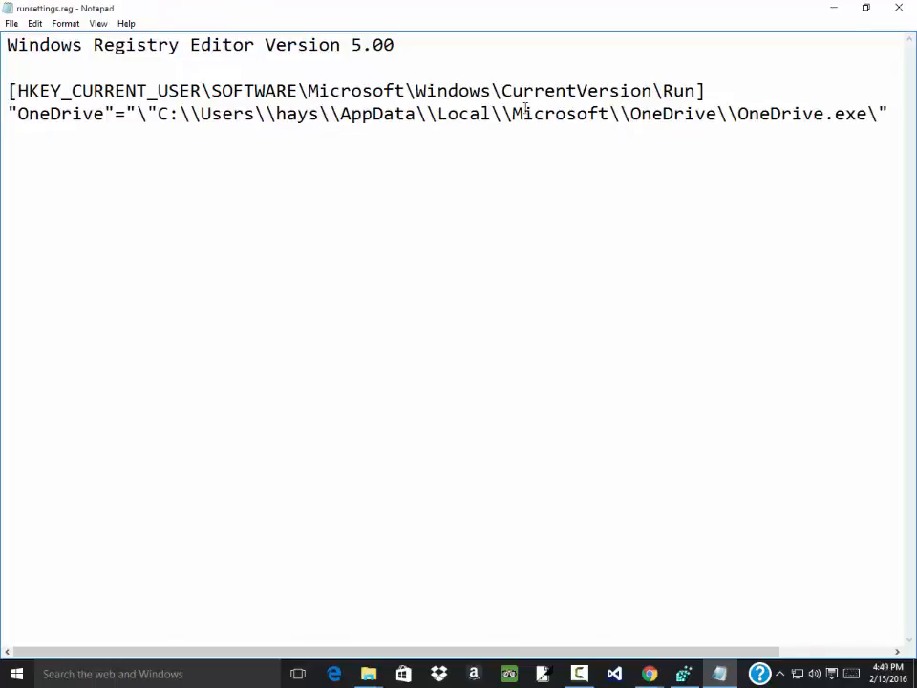
# Switch to Registry Editor and delete the OneDrive value from the current user's Run key.
pyautogui.click(683, 673)
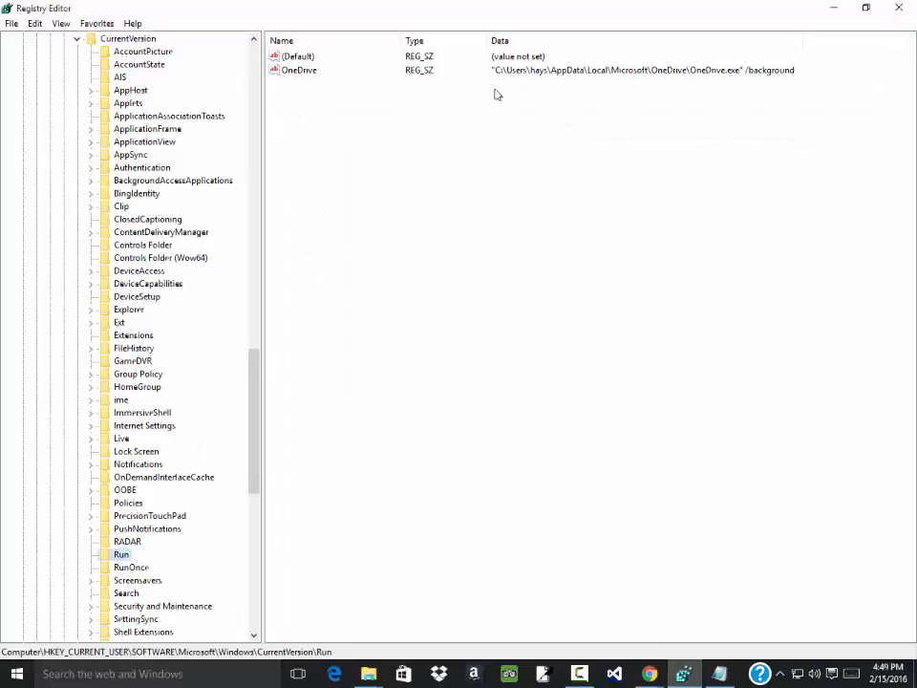
pyautogui.click(304, 70)
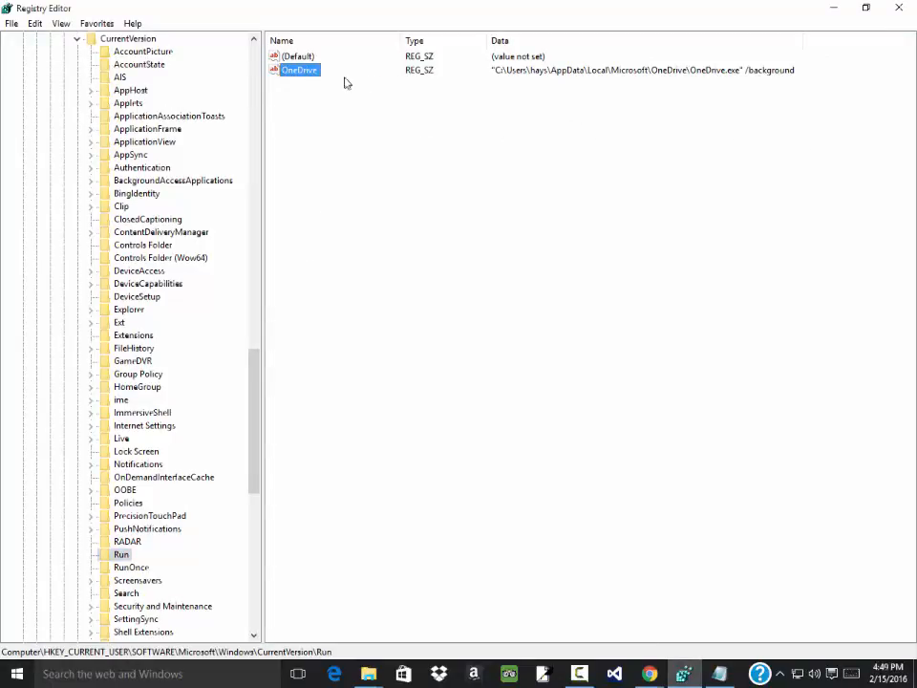
pyautogui.rightClick(296, 72)
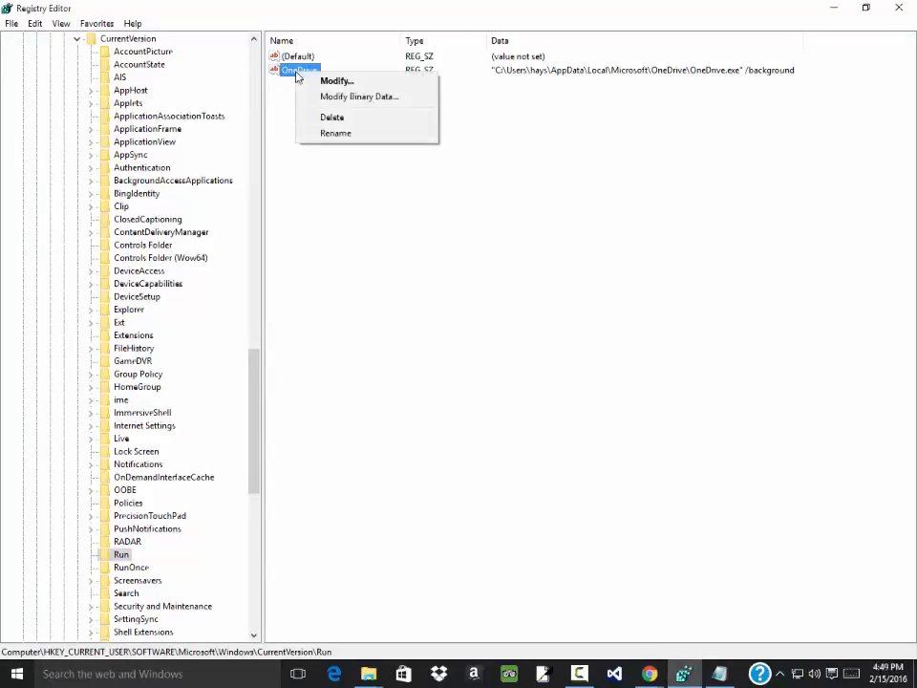
pyautogui.click(342, 120)
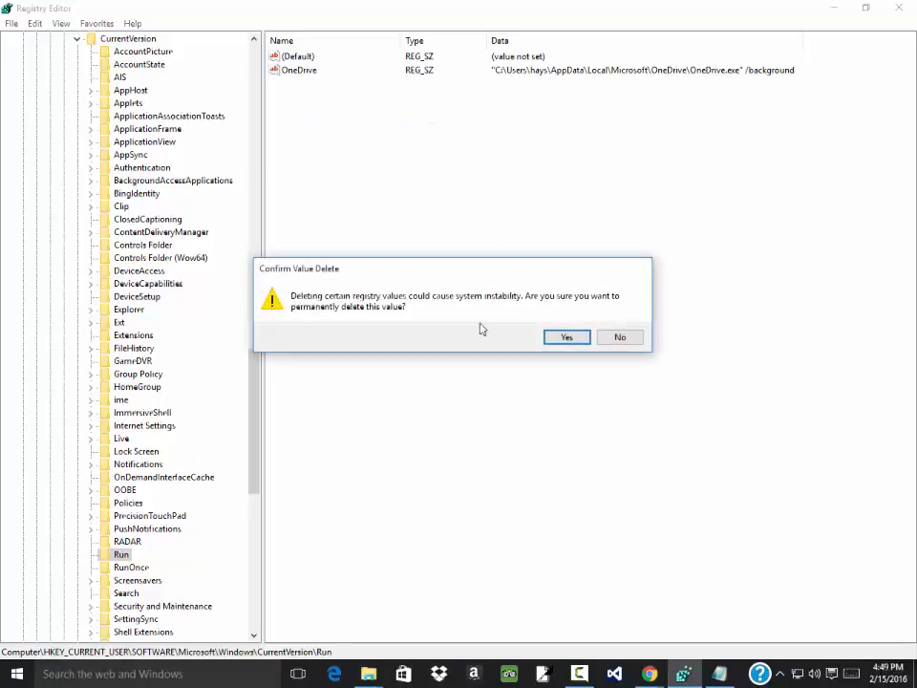
pyautogui.click(567, 337)
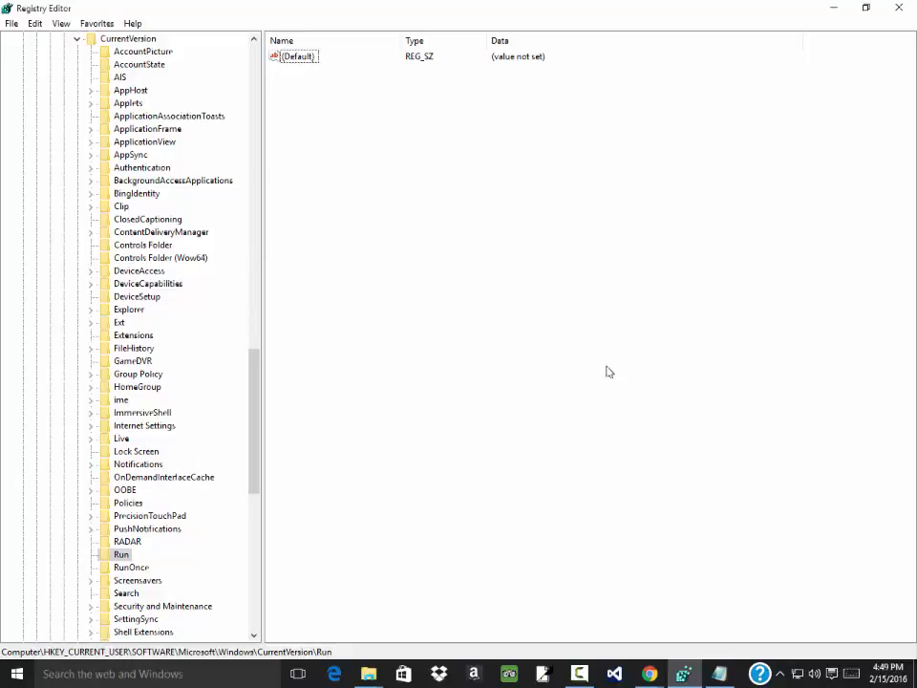
# Close the Notepad window and import runsettings.reg from the Temp folder into the registry.
pyautogui.hotkey('alt', 'Tab')
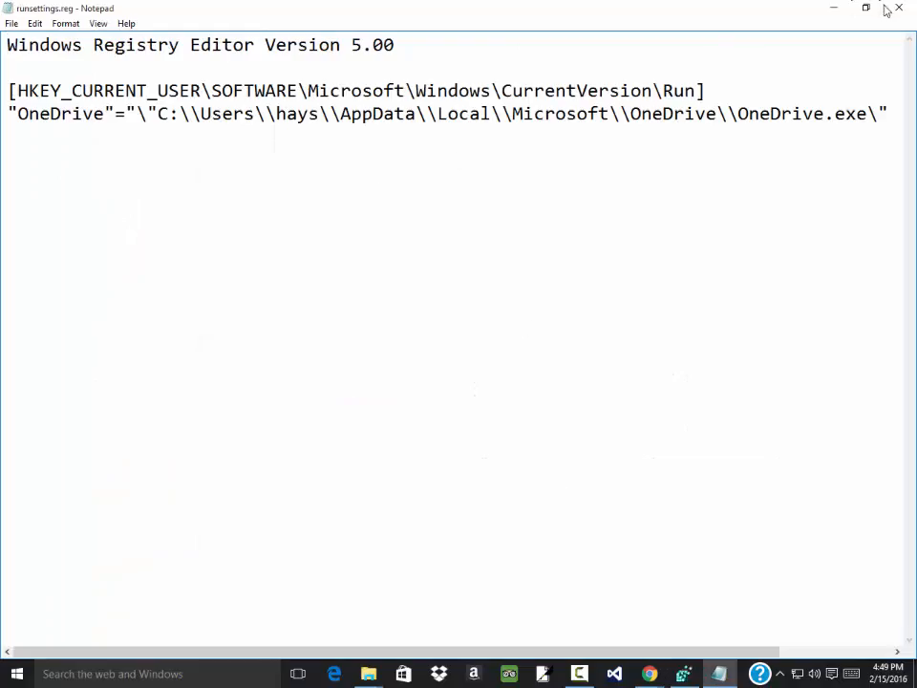
pyautogui.click(897, 8)
pyautogui.hotkey('alt', 'Tab')
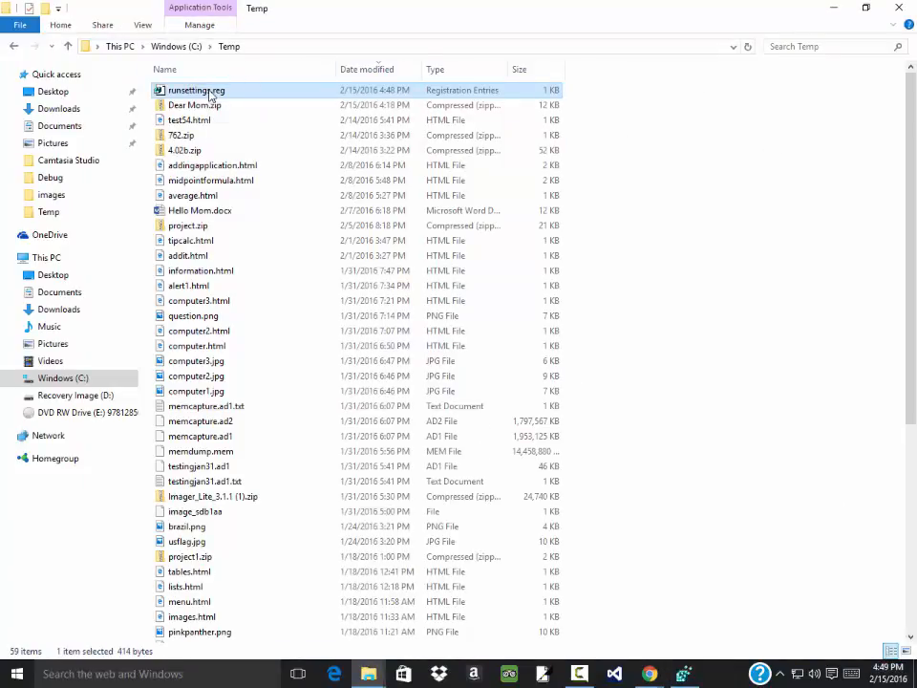
pyautogui.doubleClick(210, 93)
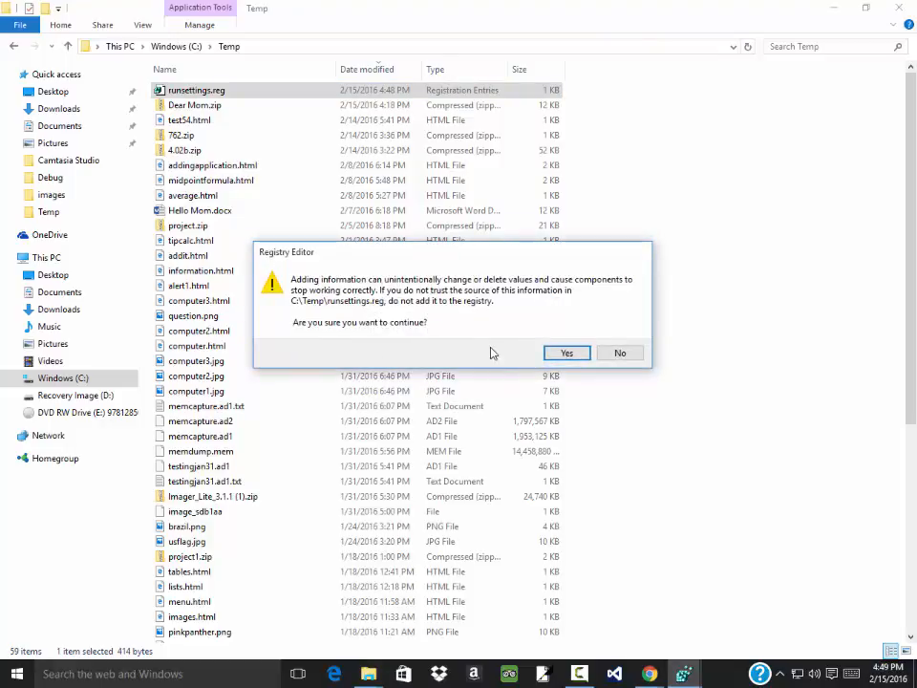
pyautogui.click(570, 355)
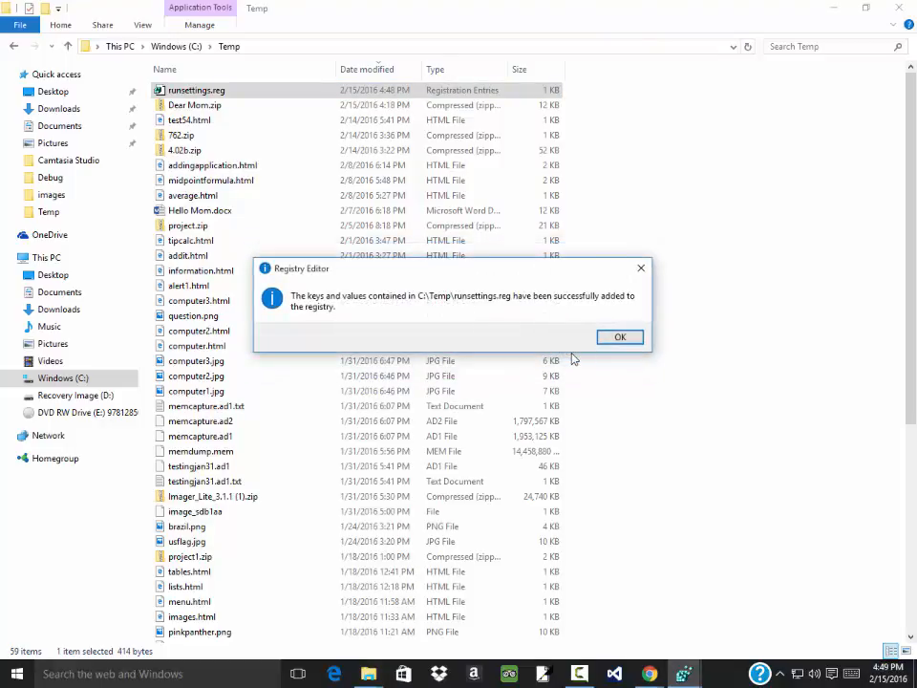
pyautogui.click(616, 339)
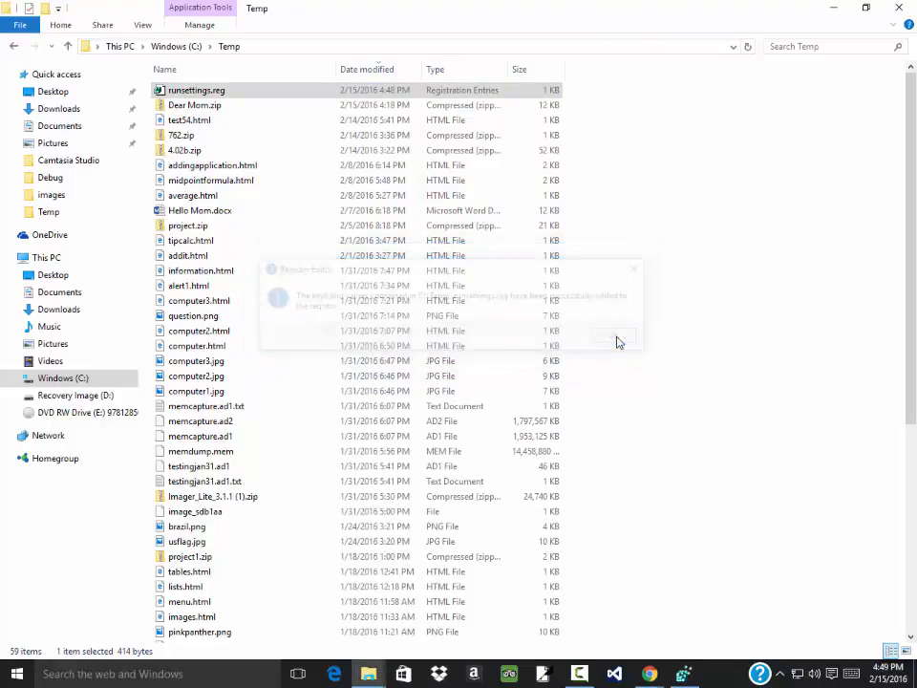
# Return to Registry Editor to check the Run key's values and view the available actions for the HKEY_CURRENT_USER and SOFTWARE keys.
pyautogui.hotkey('alt', 'Tab')
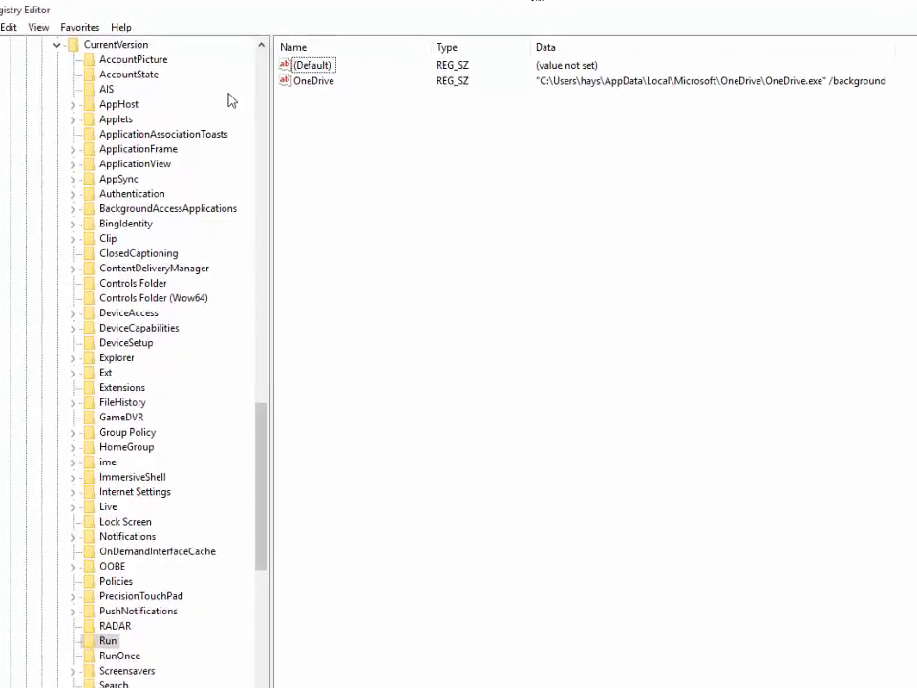
pyautogui.scroll(20, 275, 72)
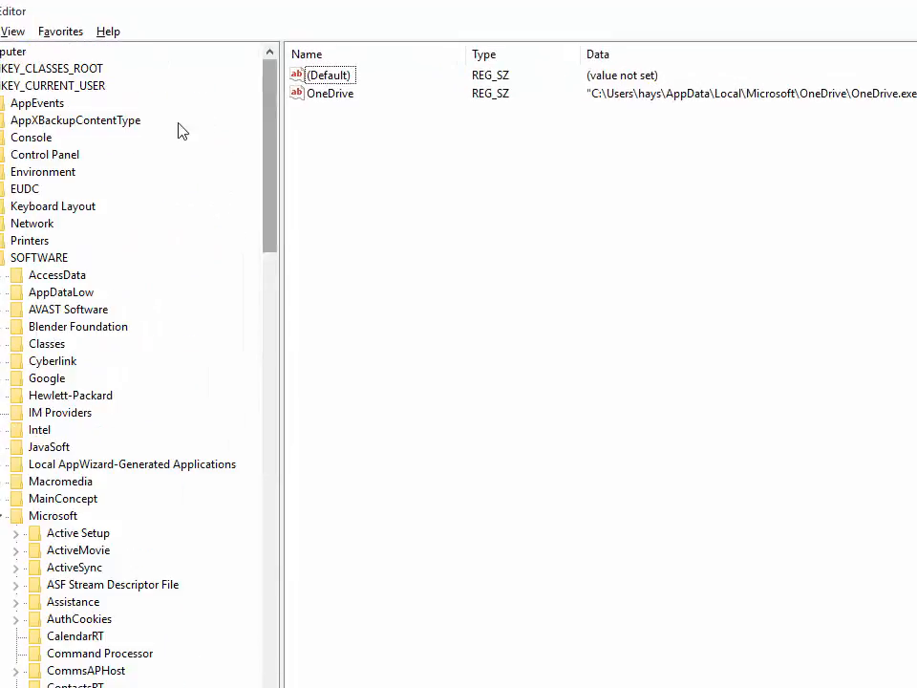
pyautogui.rightClick(35, 86)
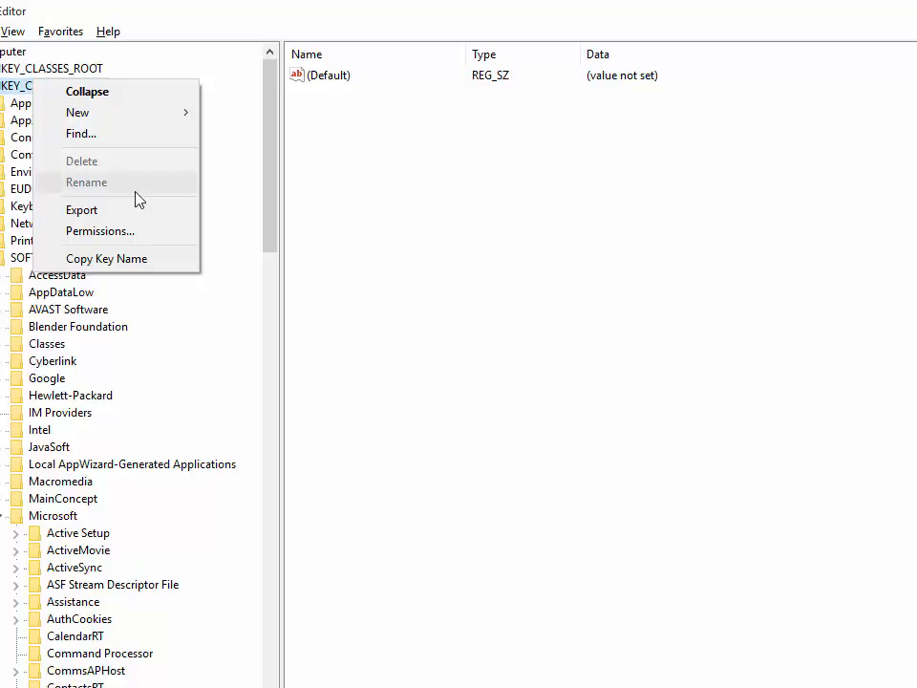
pyautogui.click(68, 360)
pyautogui.rightClick(61, 253)
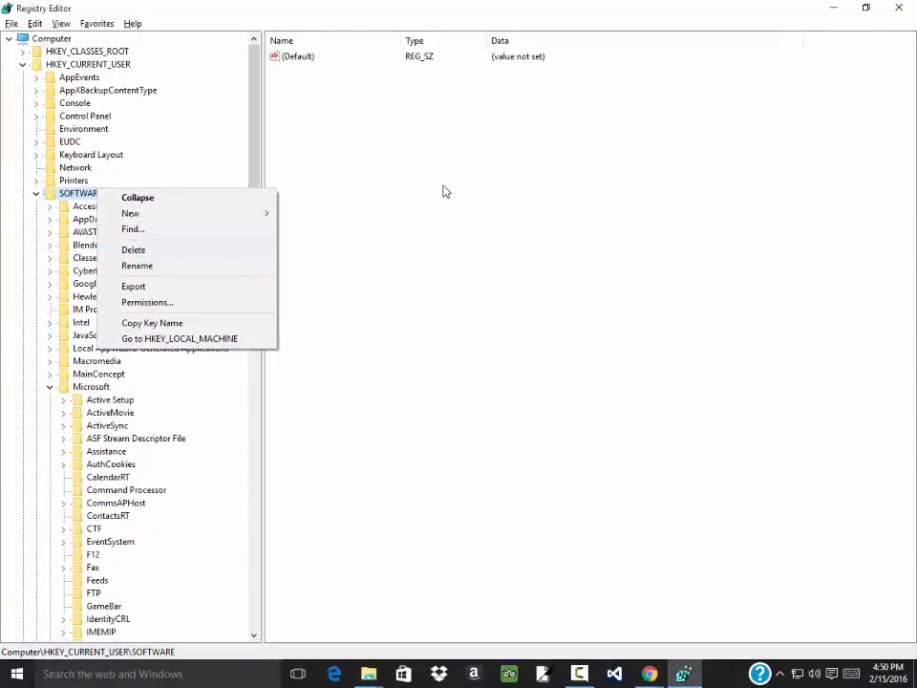
pyautogui.click(443, 191)
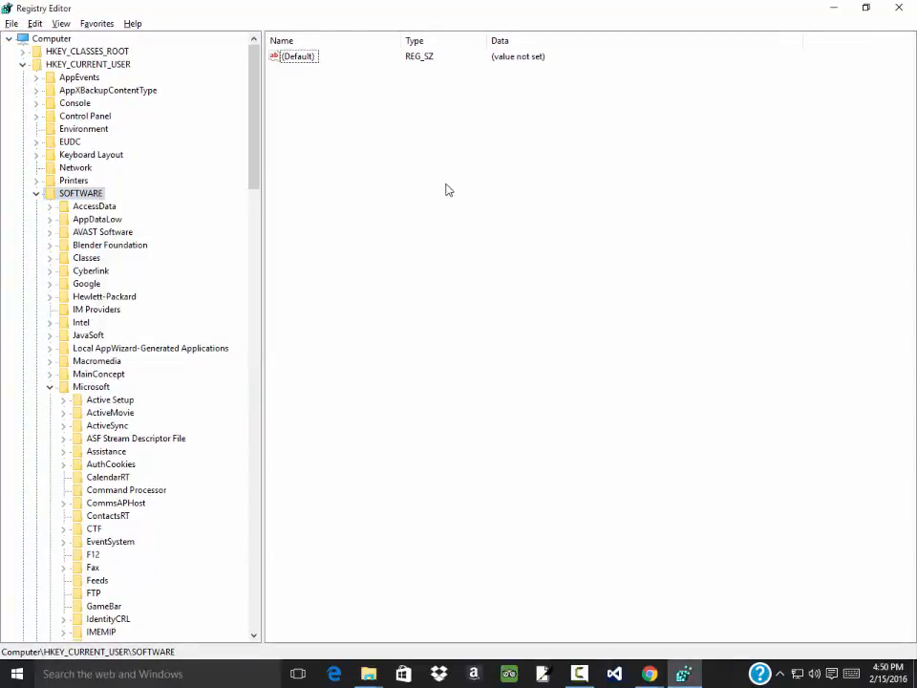
# Close Registry Editor and the Temp folder window, and open the TechNet Autoruns for Windows page from Chrome's autoruns search results.
pyautogui.click(901, 10)
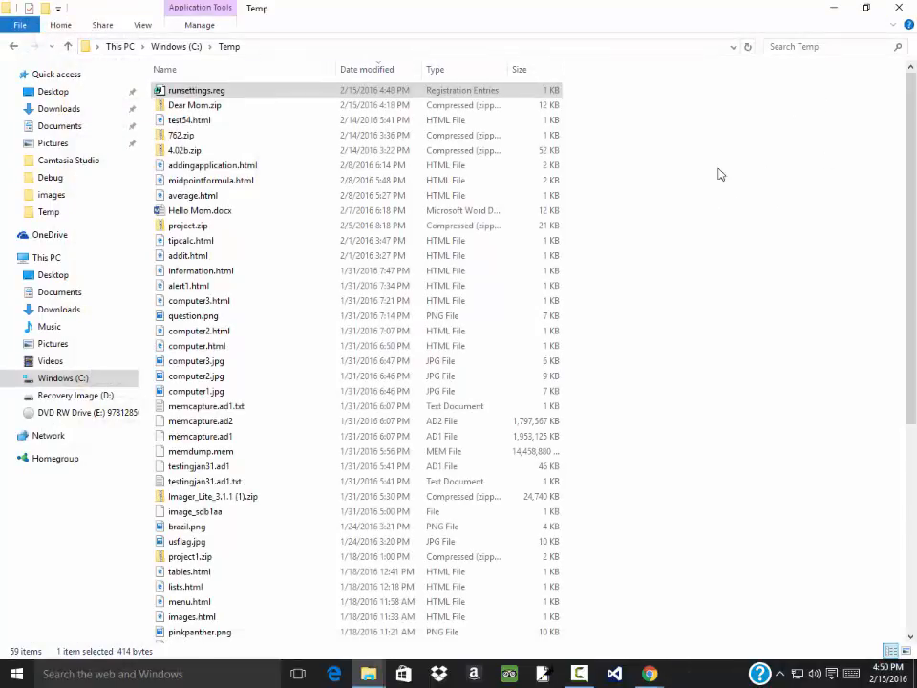
pyautogui.click(895, 9)
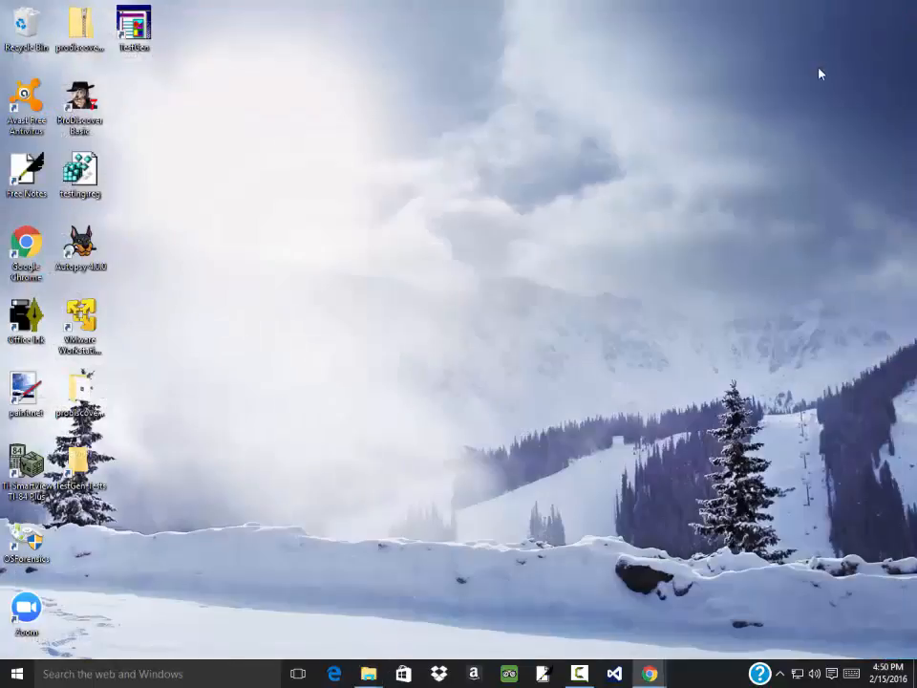
pyautogui.moveTo(650, 674)
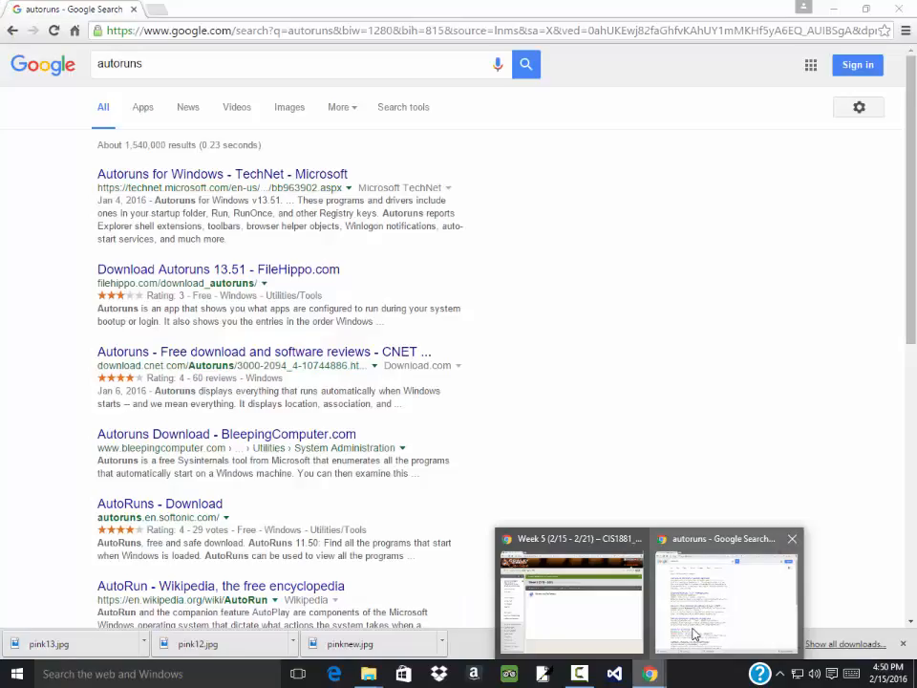
pyautogui.click(694, 633)
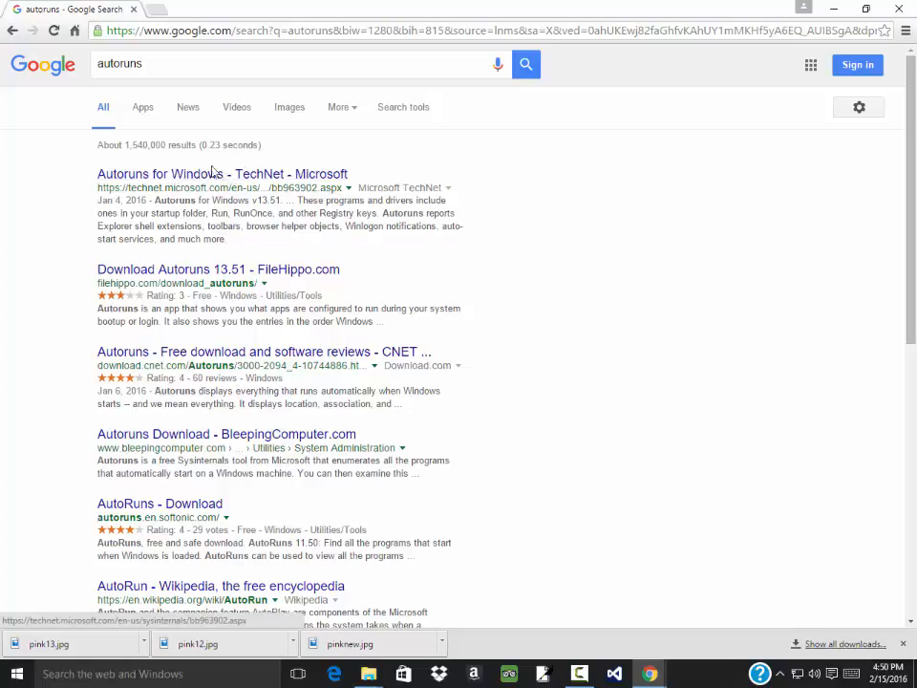
pyautogui.click(165, 176)
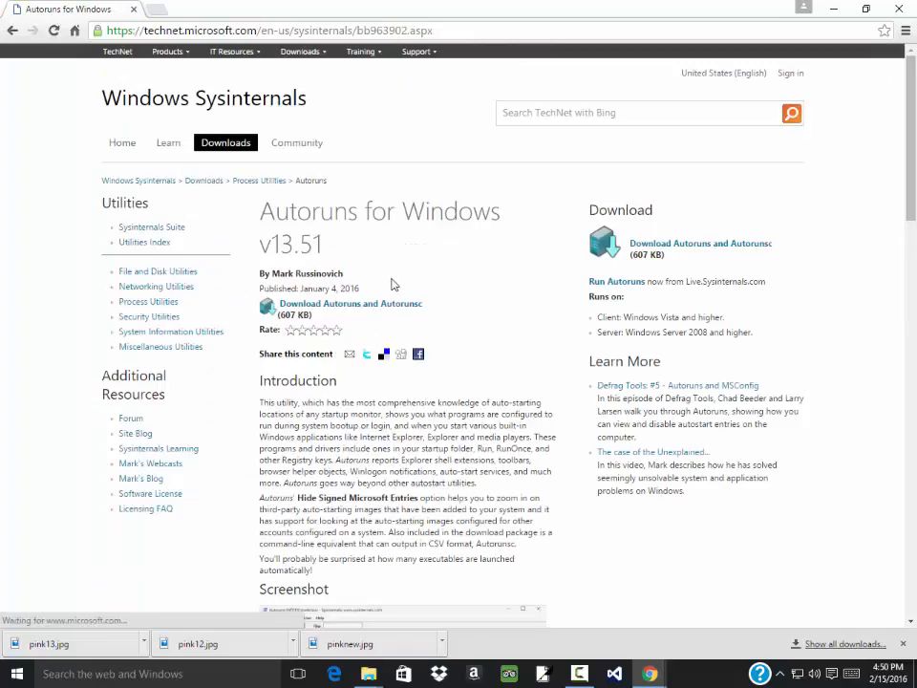
# Download Autoruns and Autorunsc from the Sysinternals page and show Autoruns.zip in the Downloads folder.
pyautogui.scroll(-3, 398, 276)
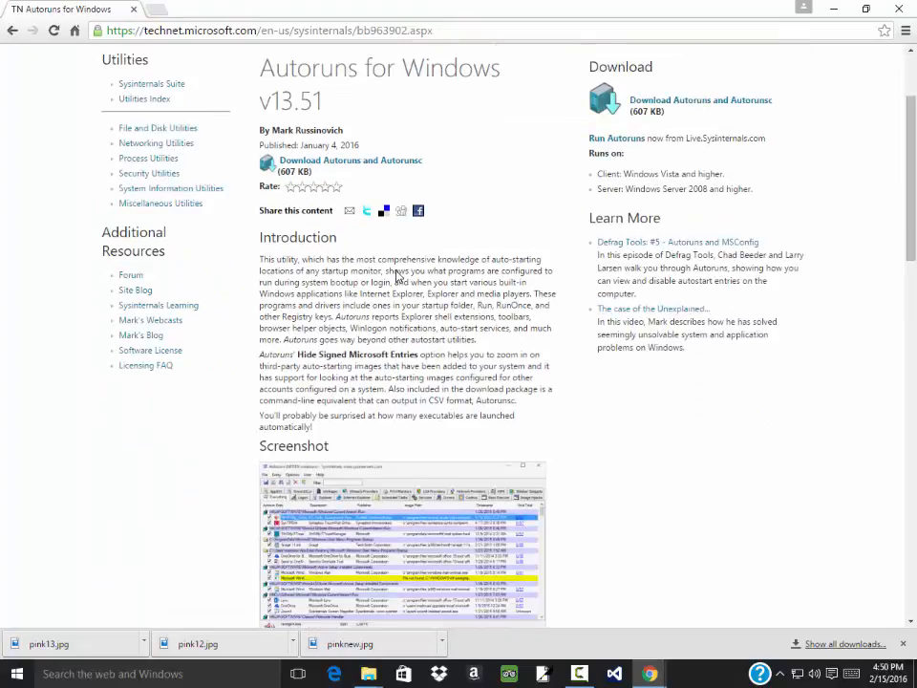
pyautogui.scroll(3, 398, 276)
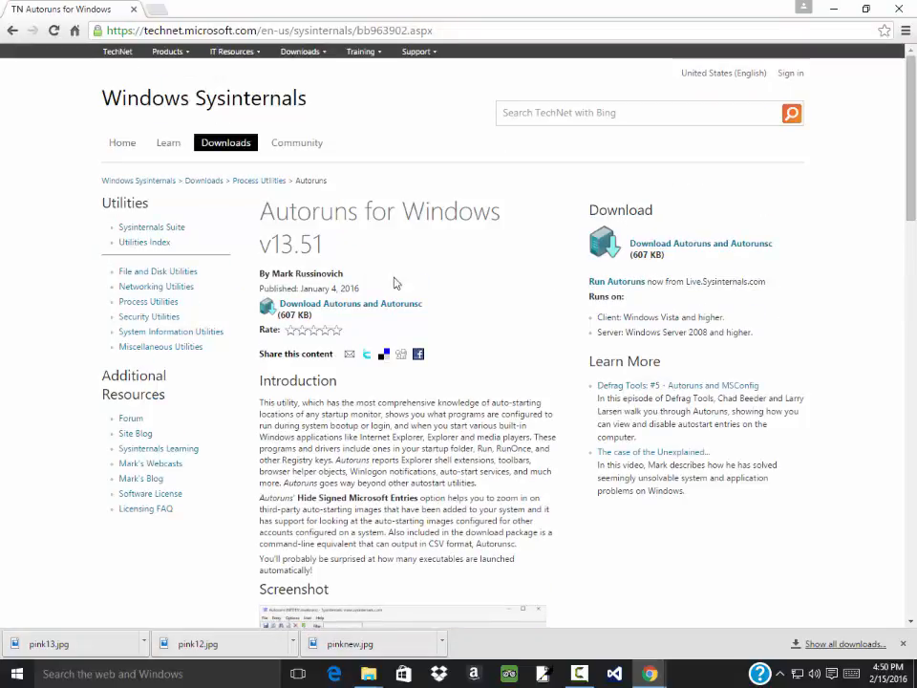
pyautogui.click(326, 308)
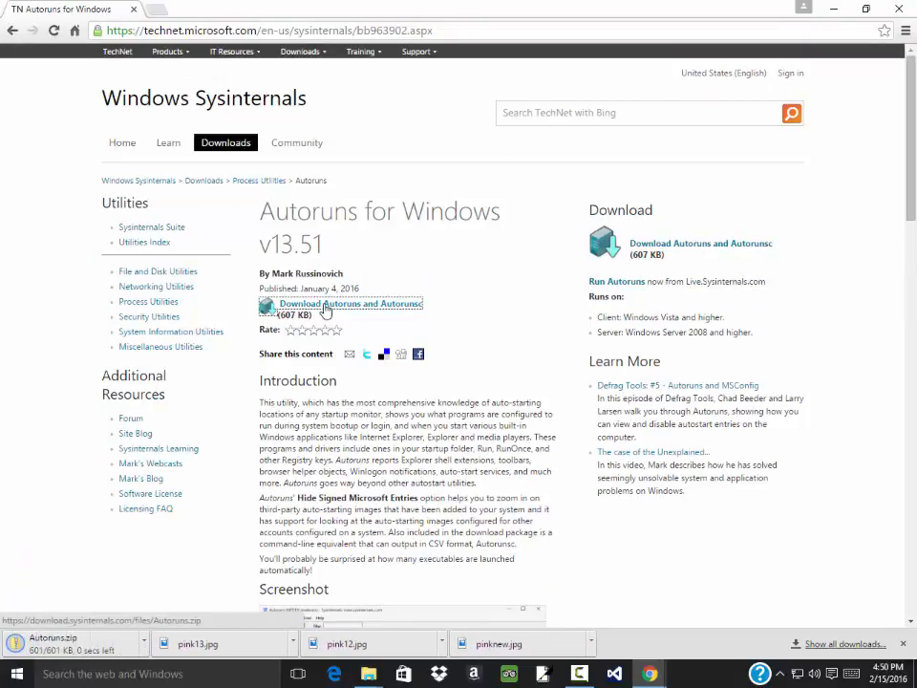
pyautogui.rightClick(45, 651)
pyautogui.click(105, 612)
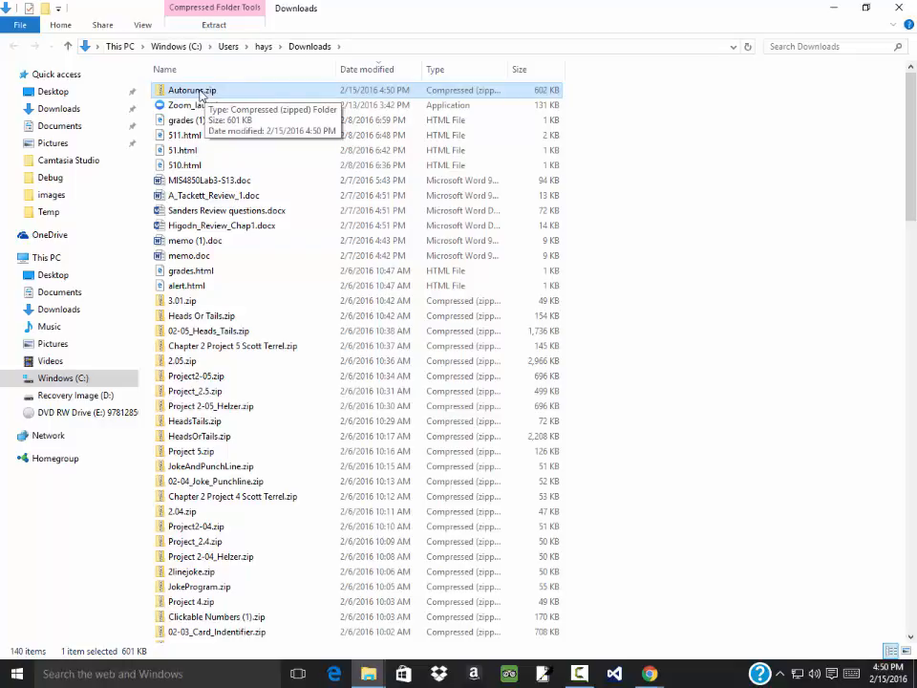
# Extract all files from Autoruns.zip into the Autoruns folder inside Downloads.
pyautogui.rightClick(199, 93)
pyautogui.click(257, 139)
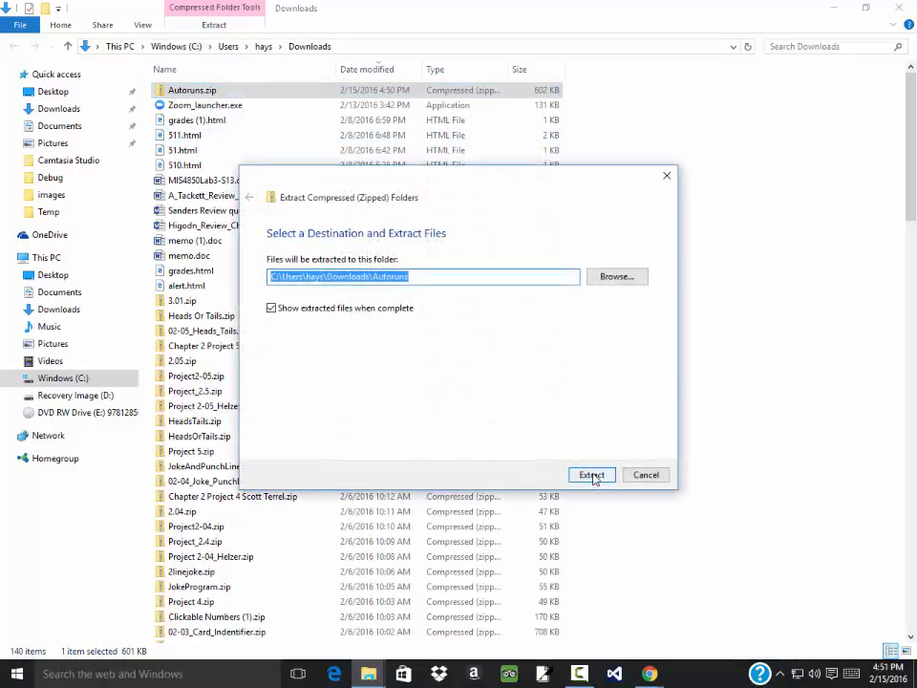
pyautogui.click(593, 475)
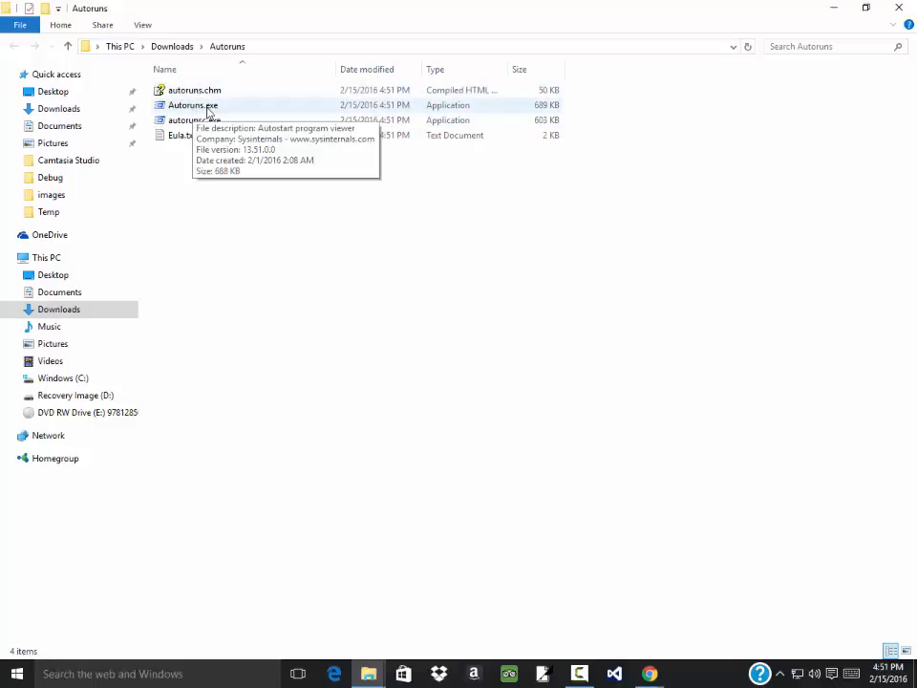
# Launch Autoruns.exe, accept the license agreement, and maximize the Autoruns window.
pyautogui.click(207, 112)
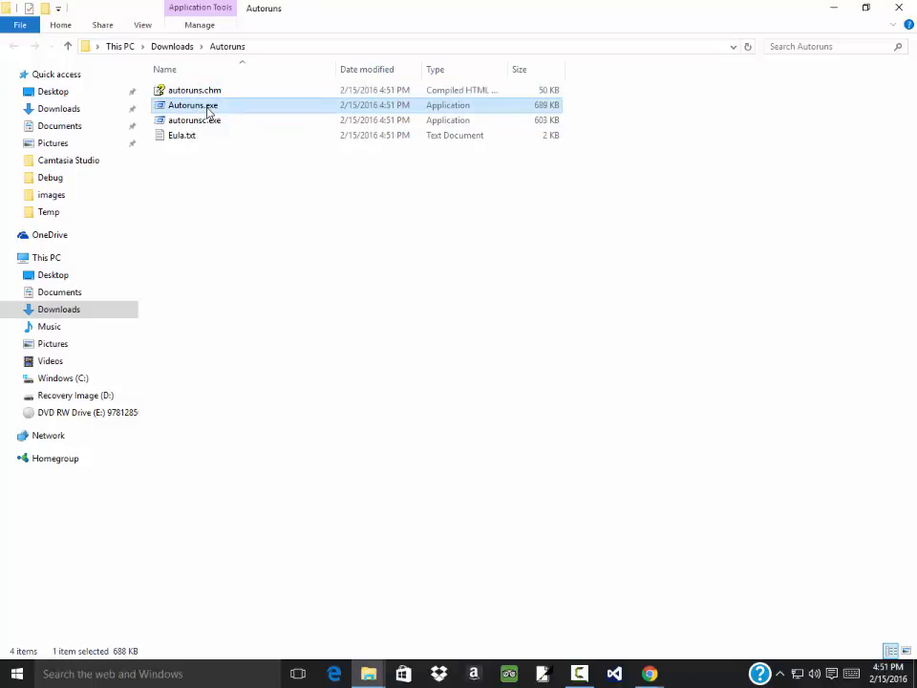
pyautogui.doubleClick(207, 112)
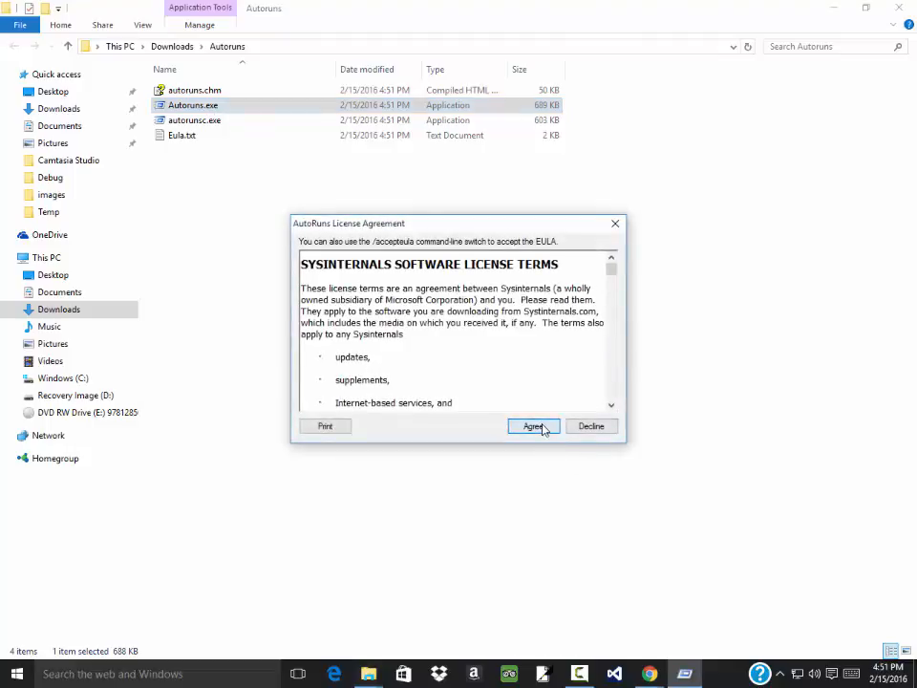
pyautogui.click(533, 426)
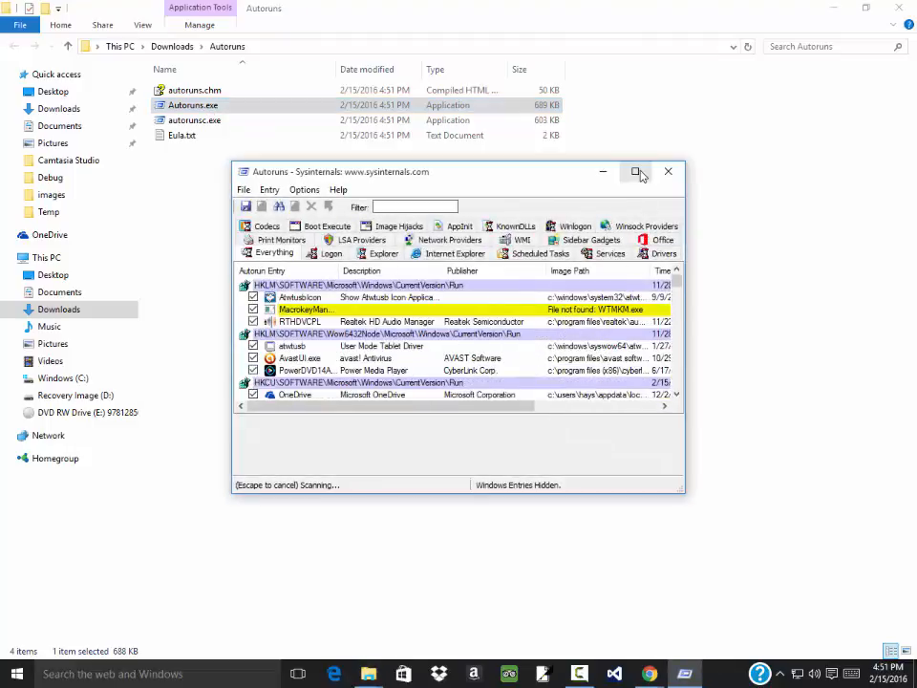
pyautogui.click(636, 172)
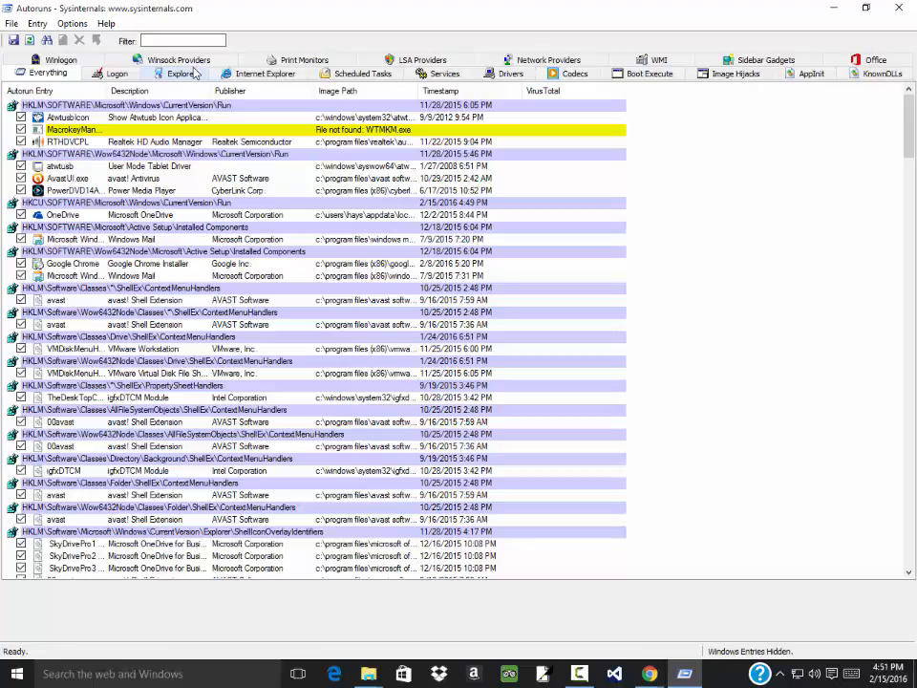
# Examine the Logon startup items, including the OneDrive and WTMKM.exe entries, and the Explorer and Internet Explorer entries.
pyautogui.click(107, 77)
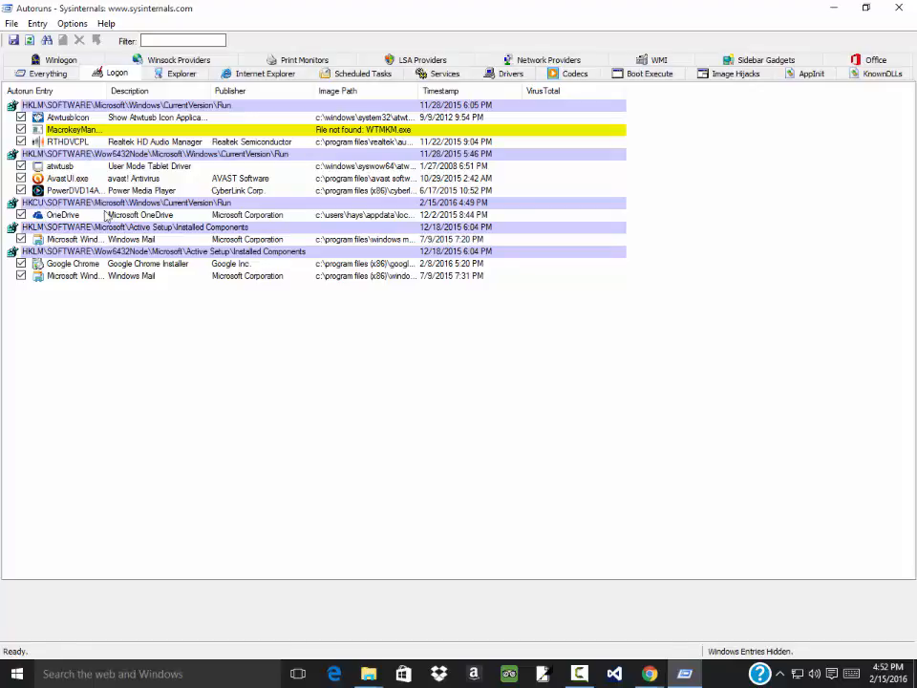
pyautogui.click(133, 219)
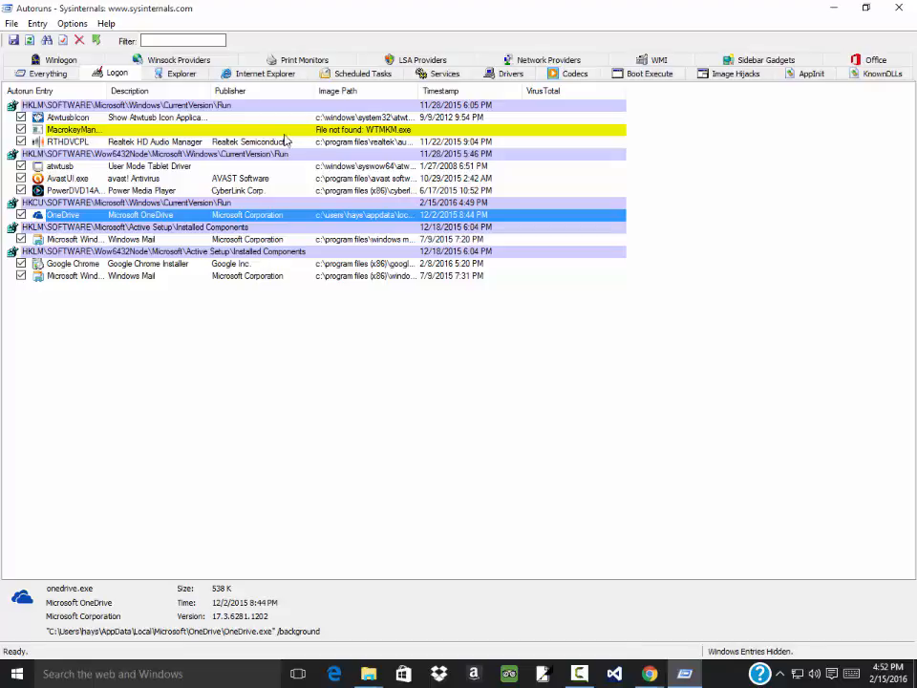
pyautogui.click(379, 132)
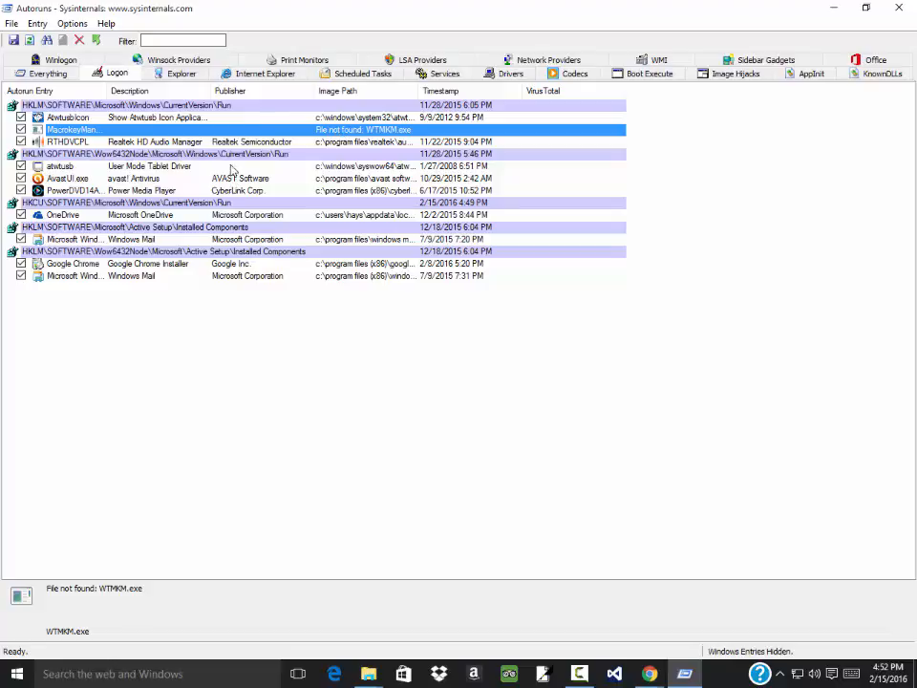
pyautogui.click(193, 76)
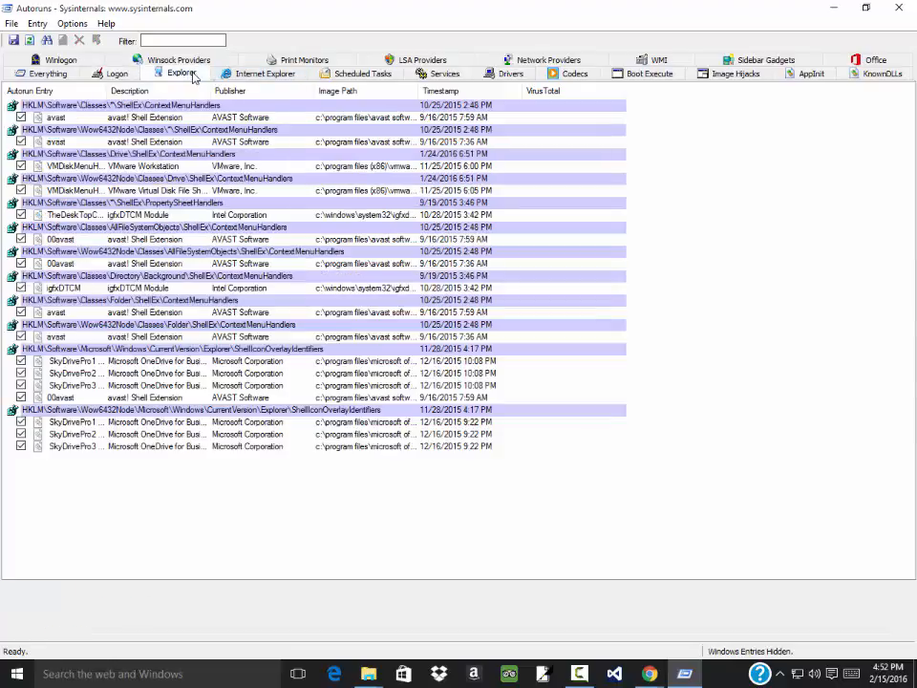
pyautogui.click(267, 74)
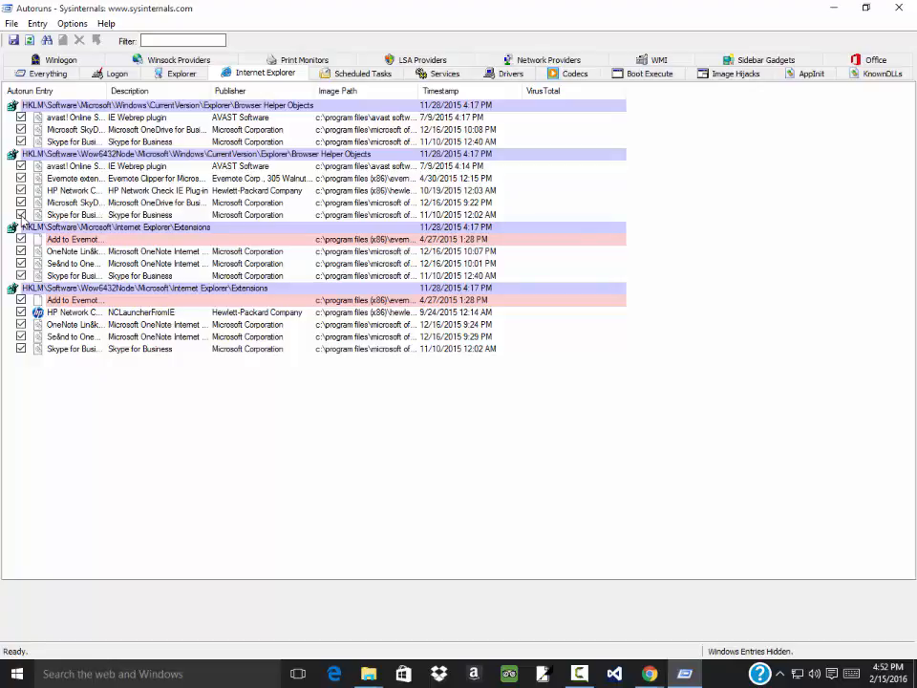
# Widen the Description column of the scheduled tasks list and try to disable the DropboxOEM task.
pyautogui.click(359, 75)
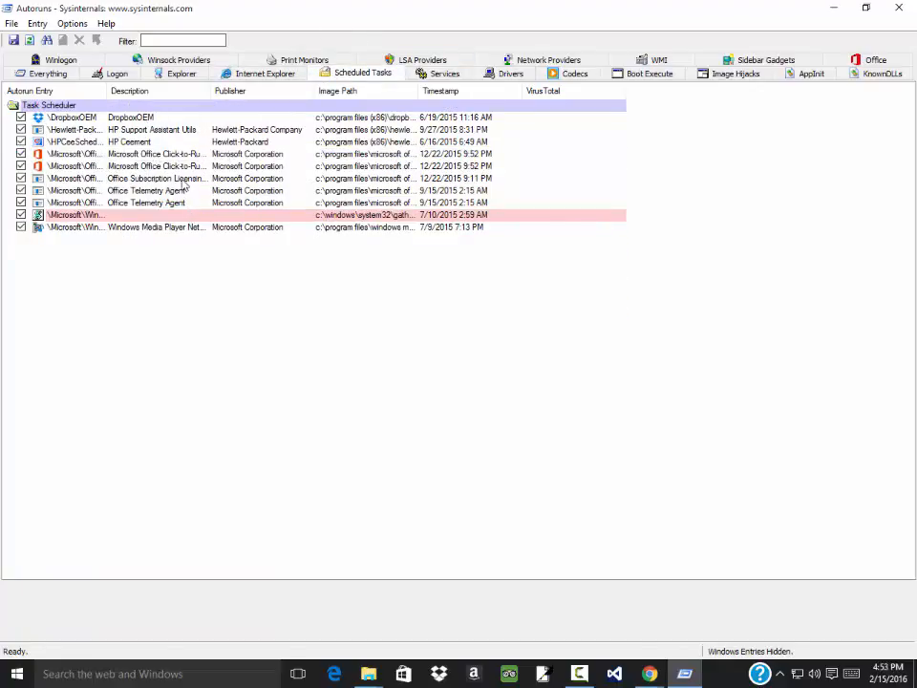
pyautogui.moveTo(206, 92); pyautogui.dragTo(381, 130)
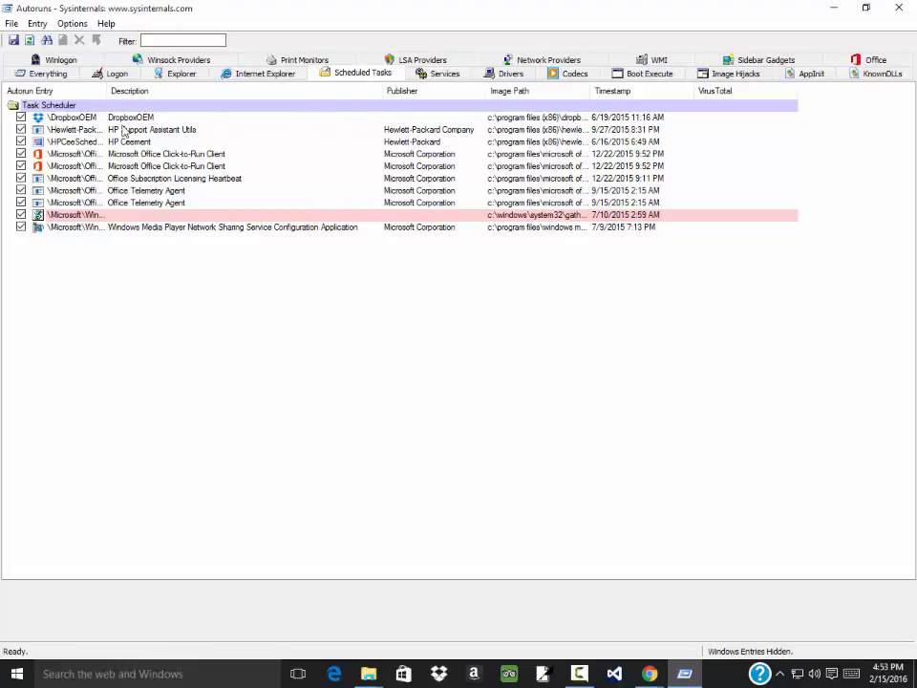
pyautogui.click(87, 118)
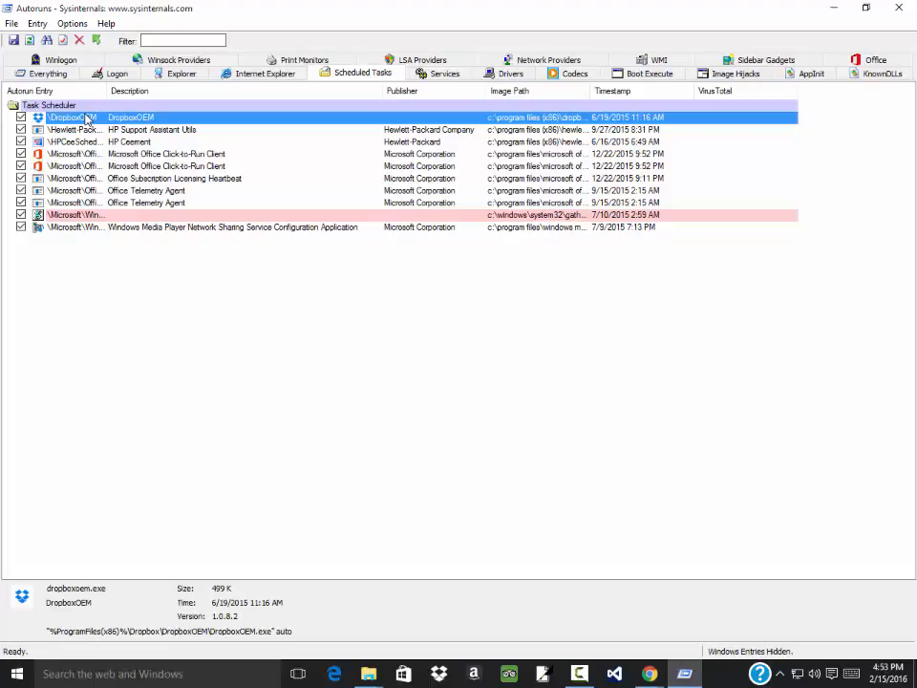
pyautogui.click(21, 118)
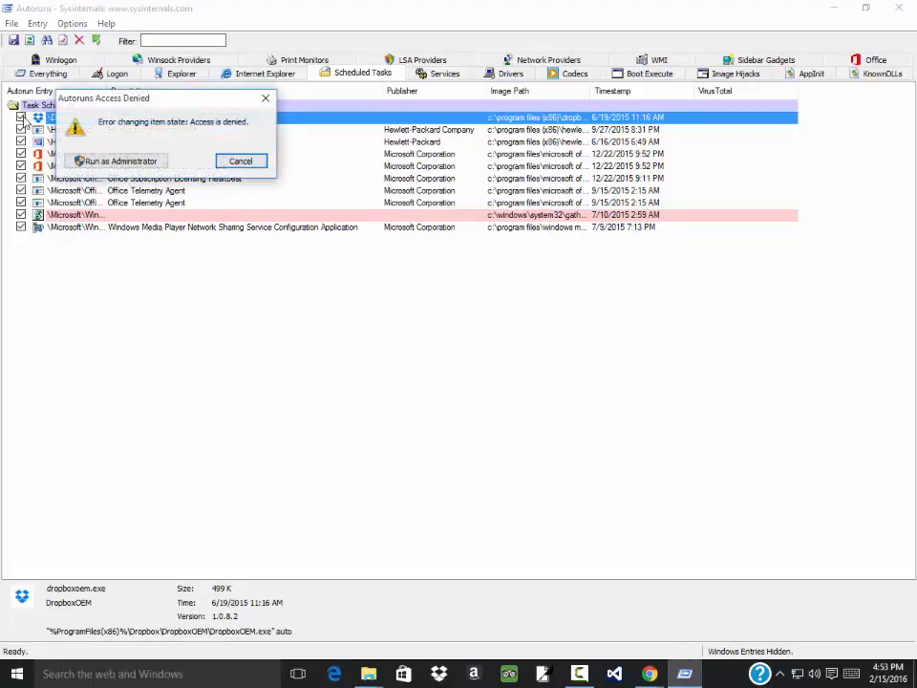
# Restart Autoruns as administrator and maximize its window.
pyautogui.click(120, 160)
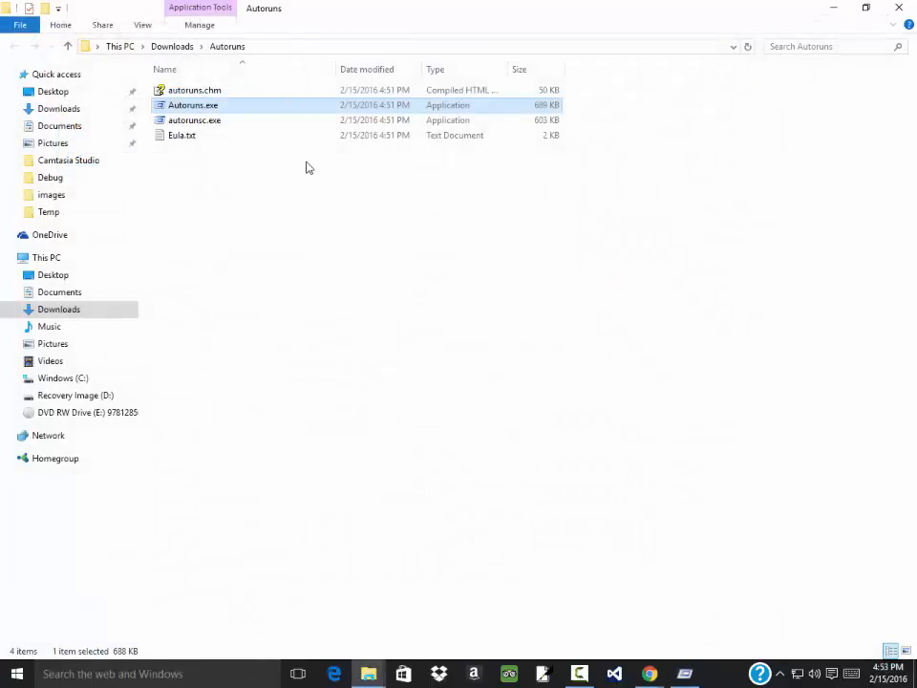
pyautogui.click(690, 675)
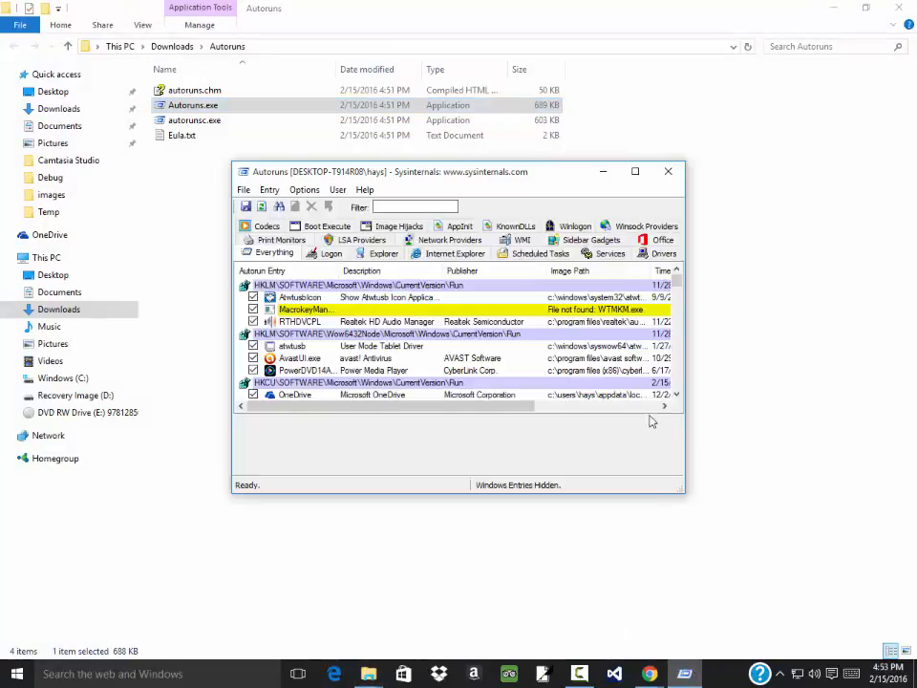
pyautogui.click(636, 173)
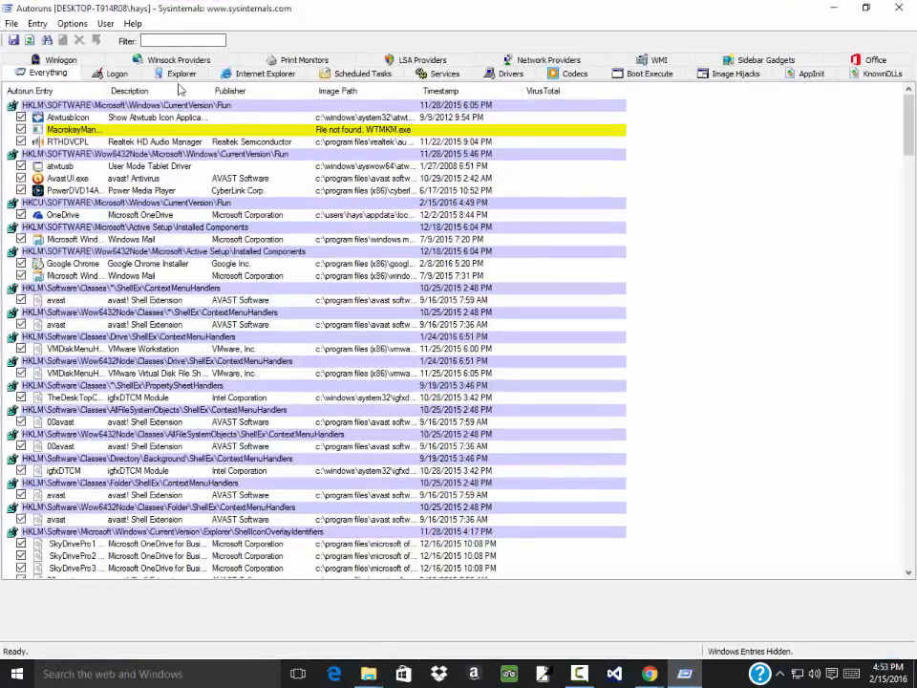
# Disable the DropboxOEM scheduled task and view the actions available for that entry.
pyautogui.click(245, 75)
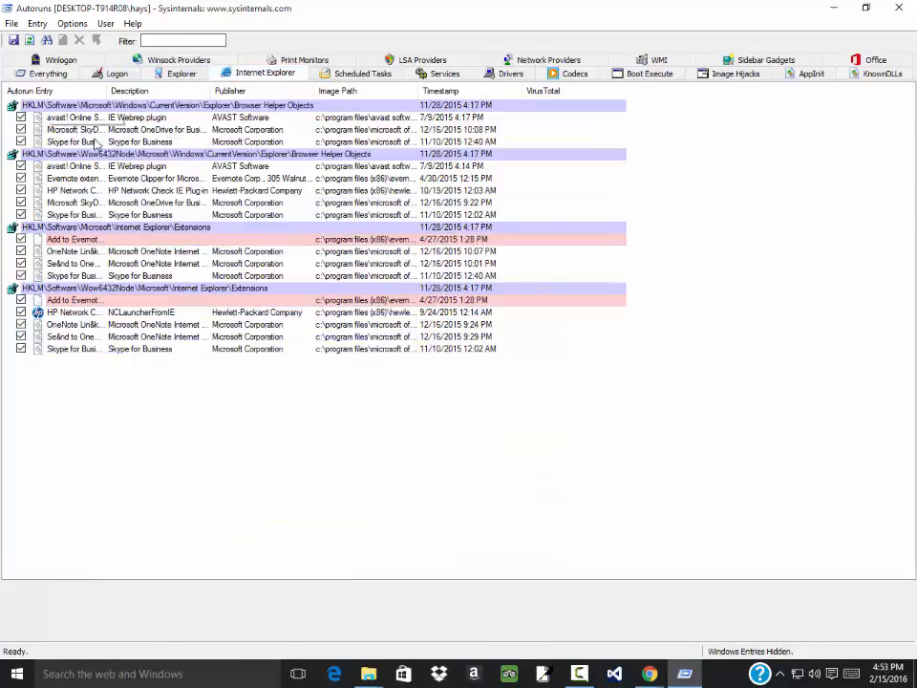
pyautogui.click(363, 72)
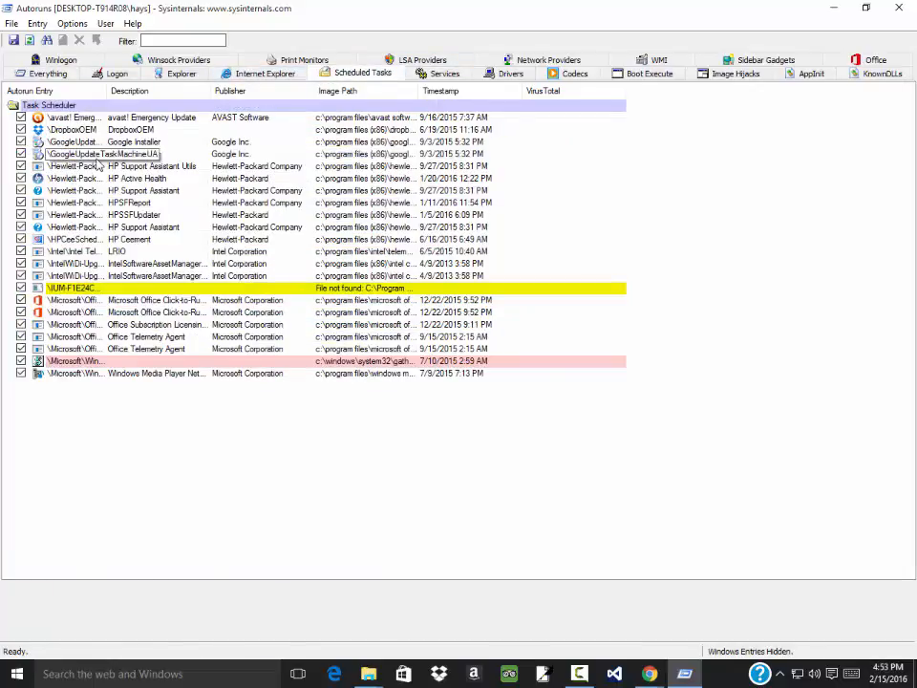
pyautogui.click(21, 129)
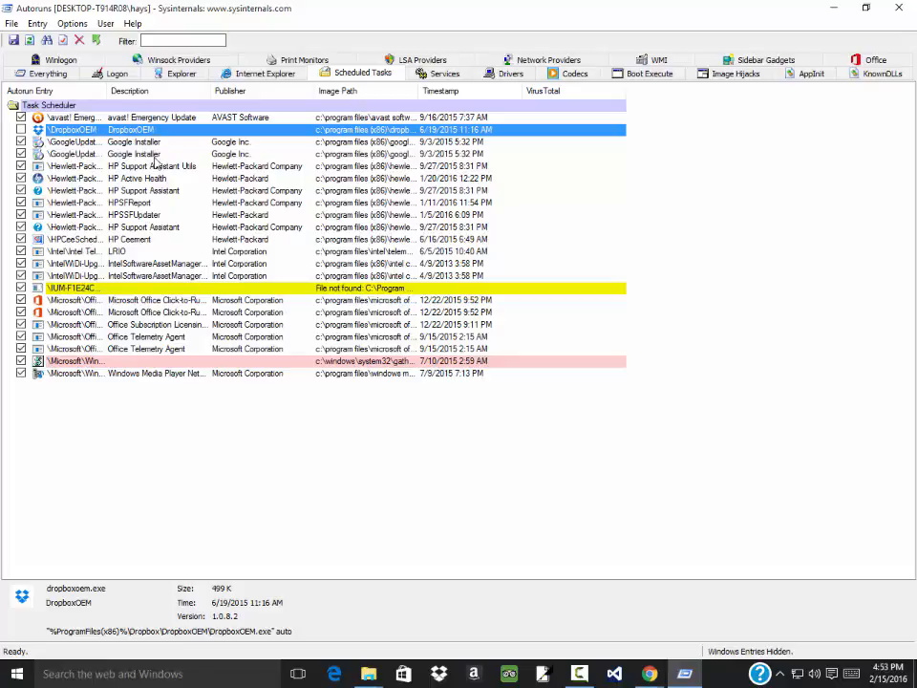
pyautogui.rightClick(78, 132)
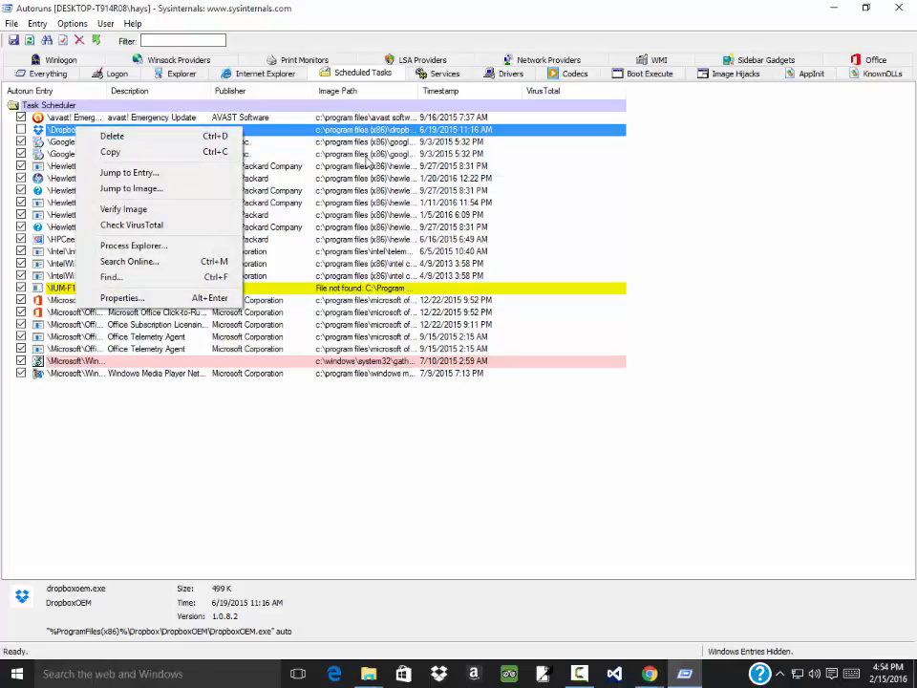
pyautogui.click(452, 132)
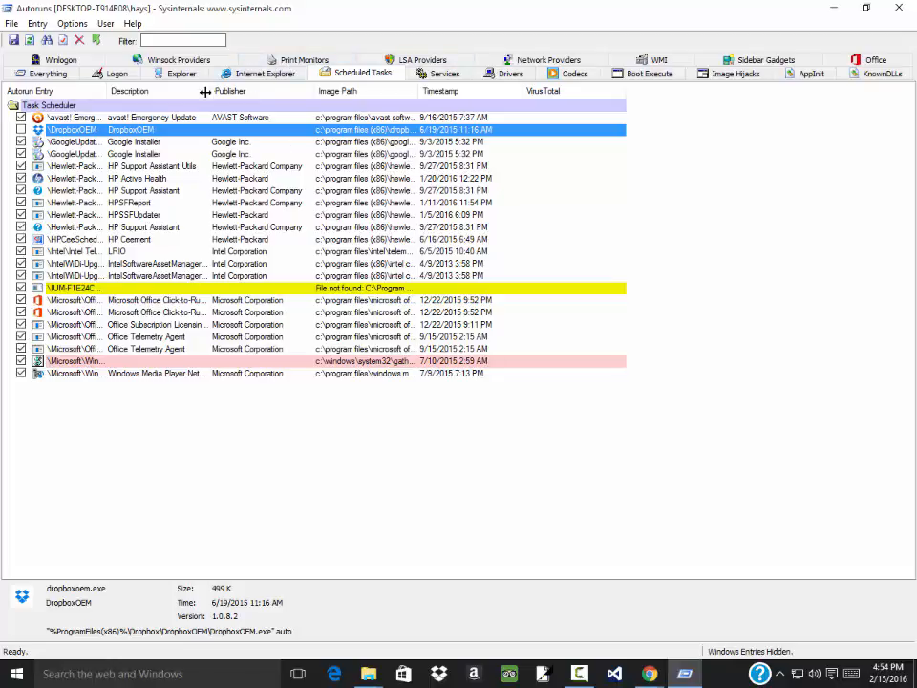
# Examine the Services and Drivers startup entries, and revisit the Logon, Internet Explorer and Scheduled Tasks entries.
pyautogui.click(435, 74)
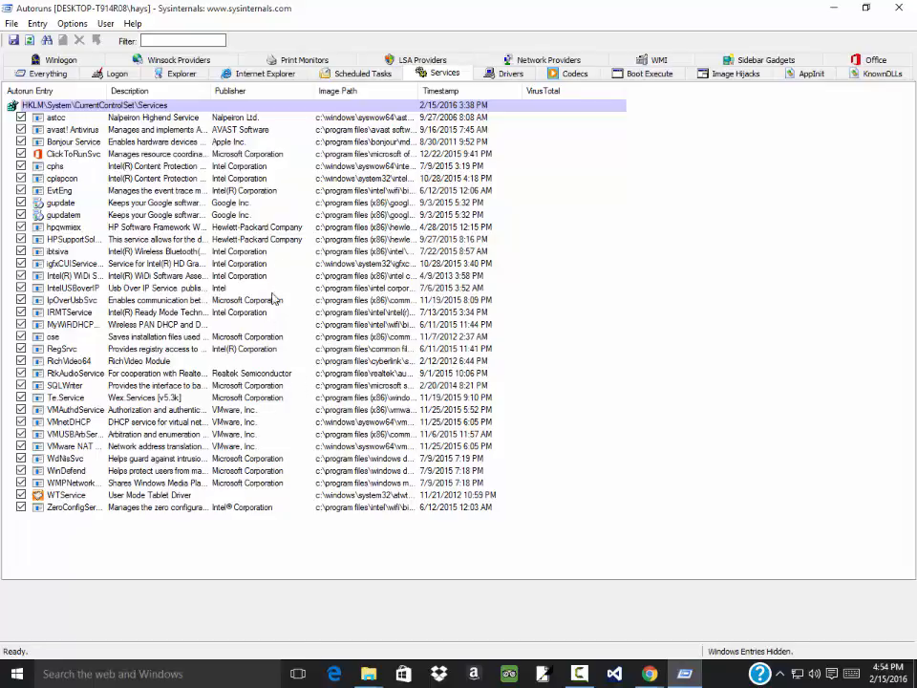
pyautogui.click(490, 75)
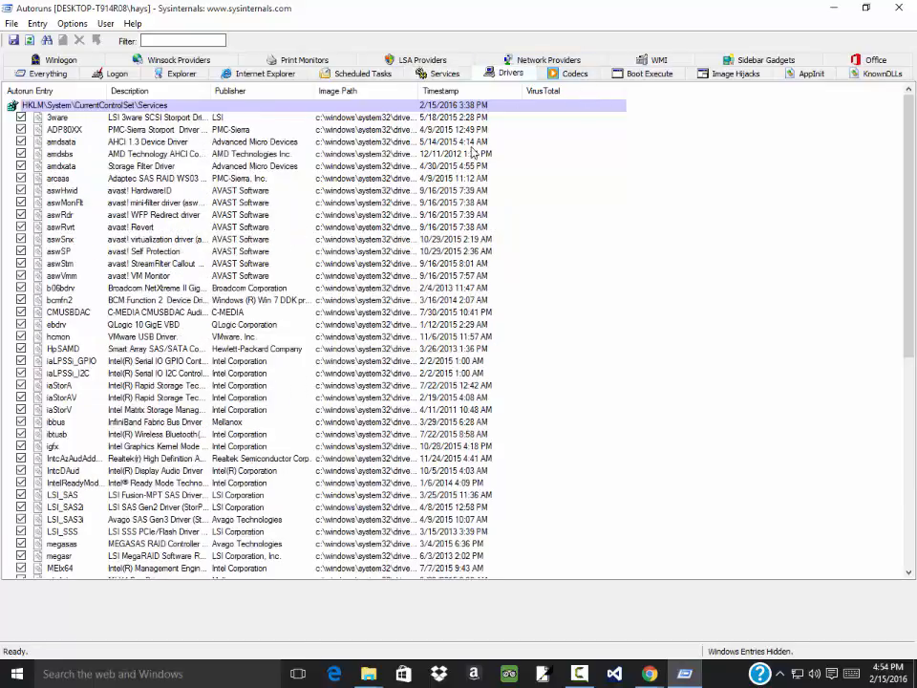
pyautogui.click(112, 73)
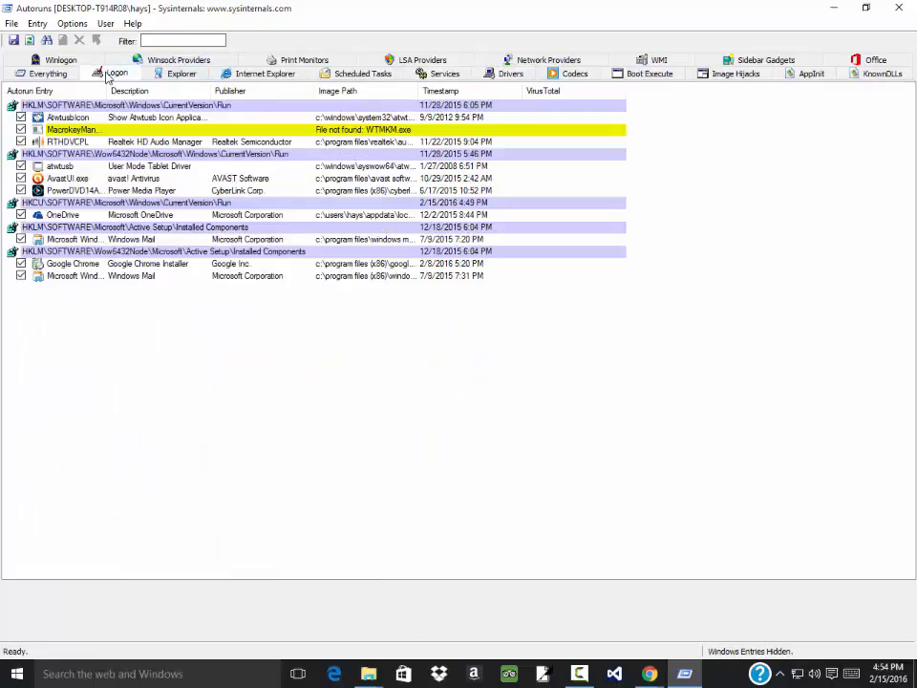
pyautogui.click(243, 79)
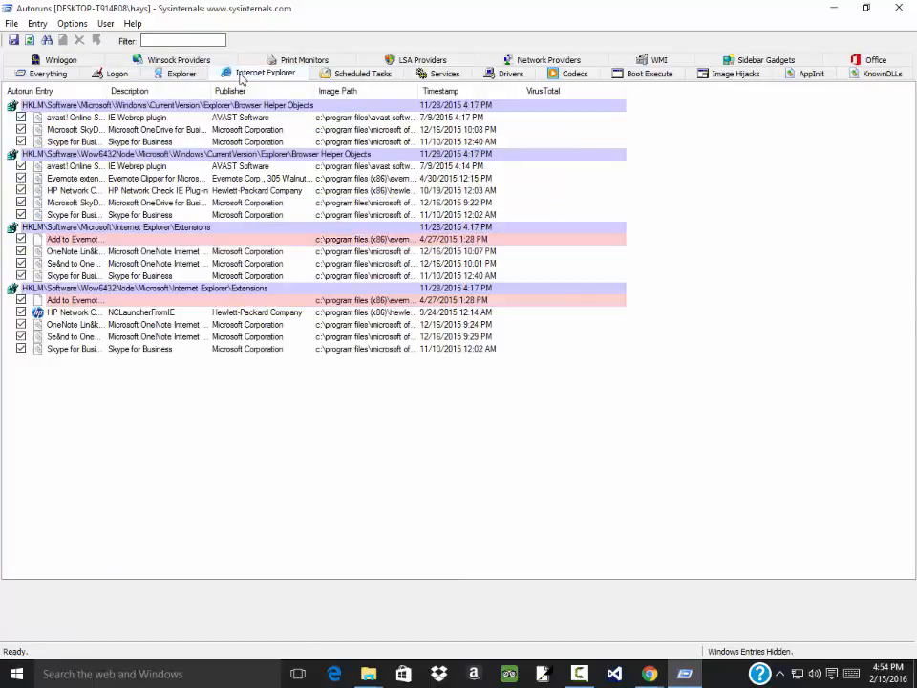
pyautogui.click(341, 82)
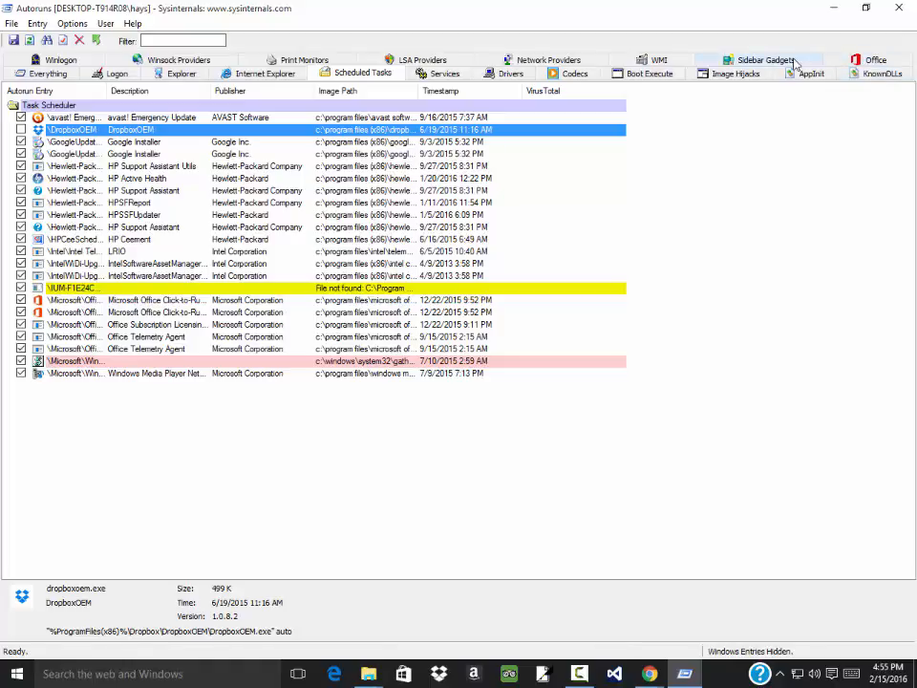
# Examine the Office, Sidebar Gadgets, WMI, Network Providers, LSA Providers, Print Monitors, Winsock Providers and Winlogon startup entries.
pyautogui.click(869, 60)
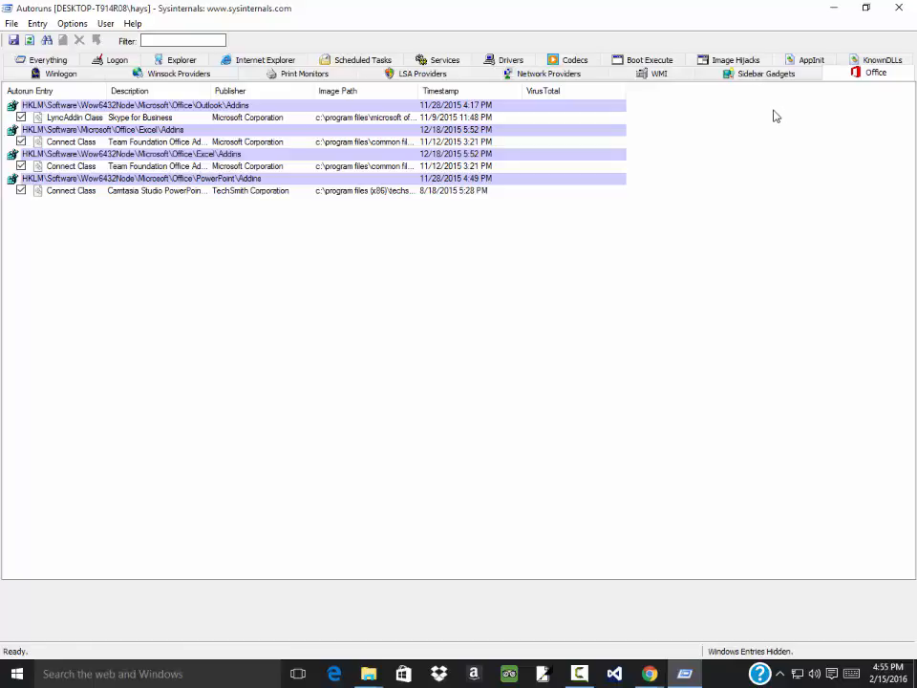
pyautogui.click(763, 75)
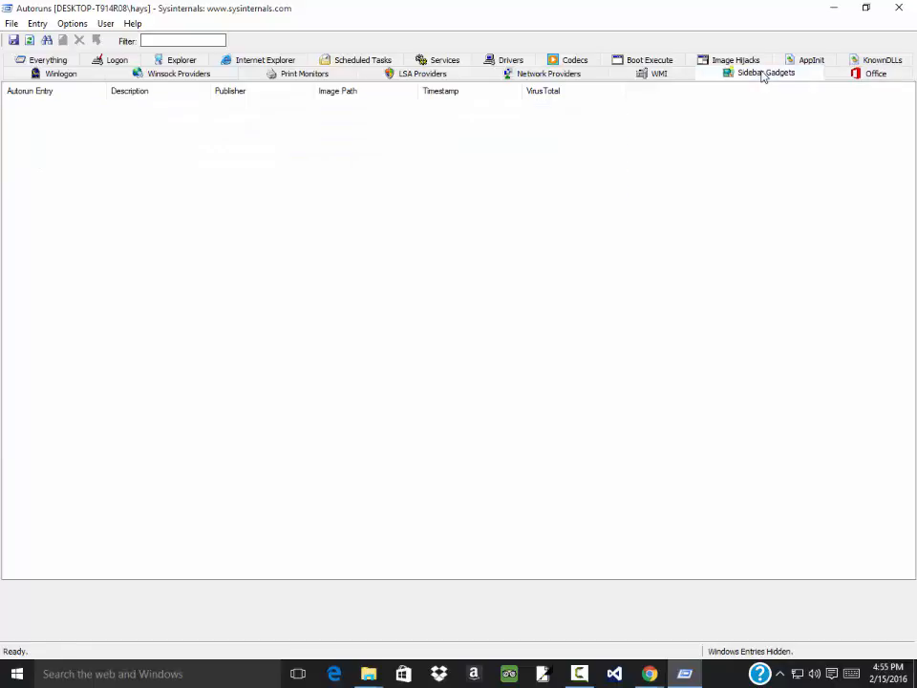
pyautogui.click(660, 78)
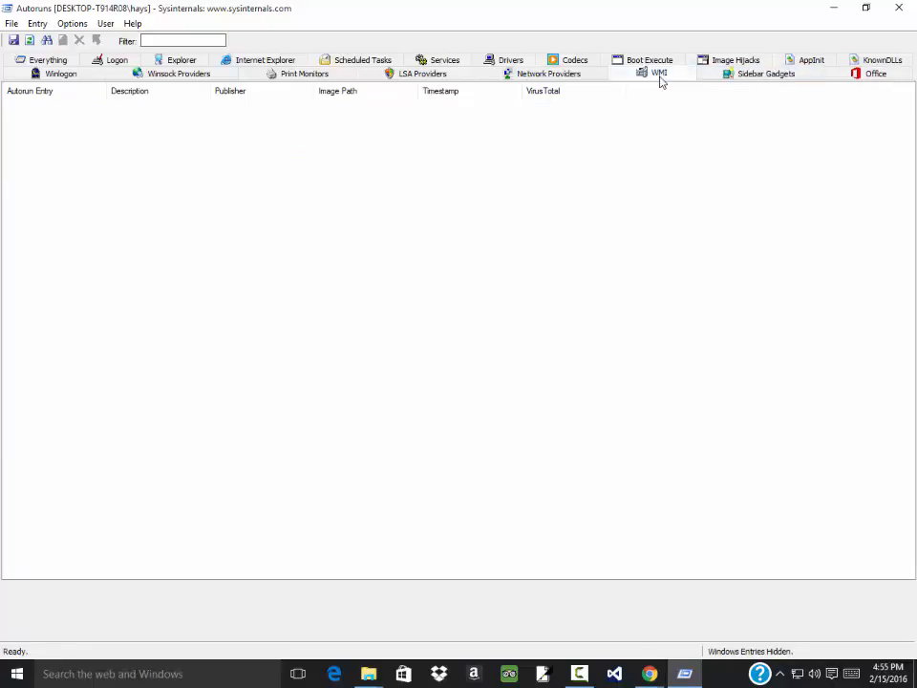
pyautogui.click(546, 83)
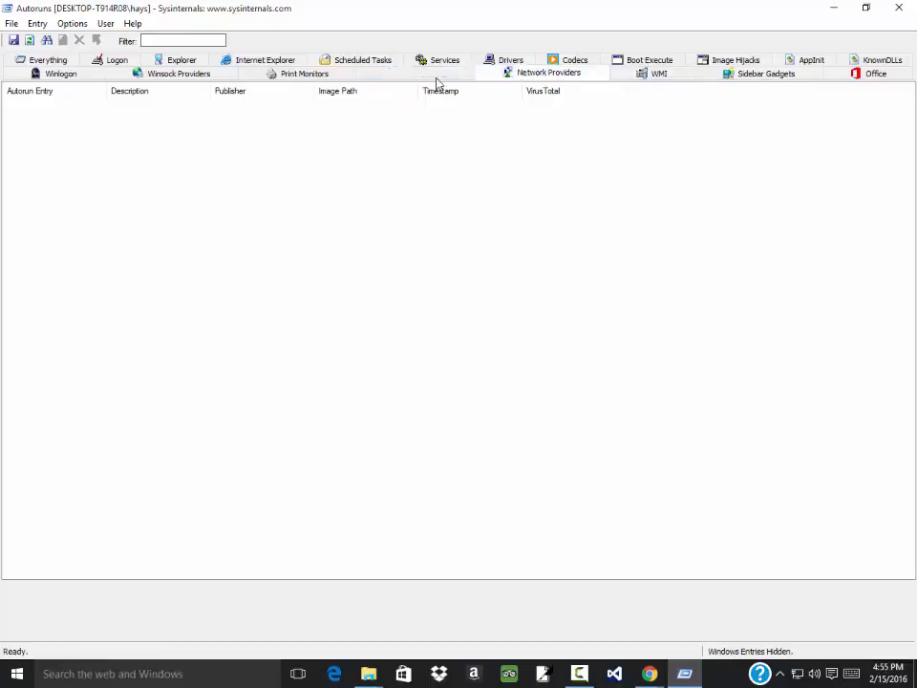
pyautogui.click(405, 76)
pyautogui.click(306, 76)
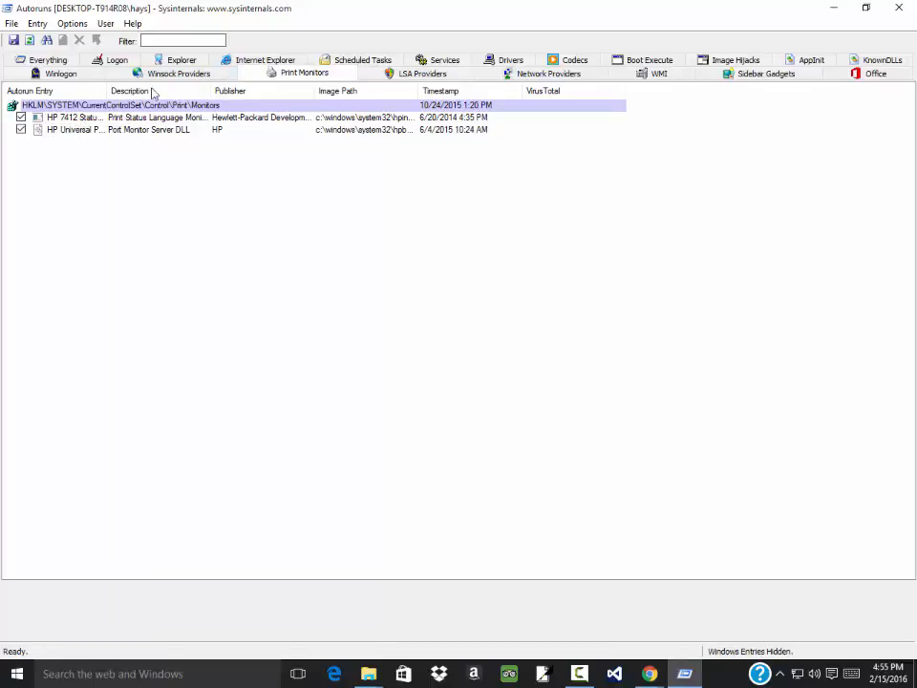
pyautogui.click(183, 75)
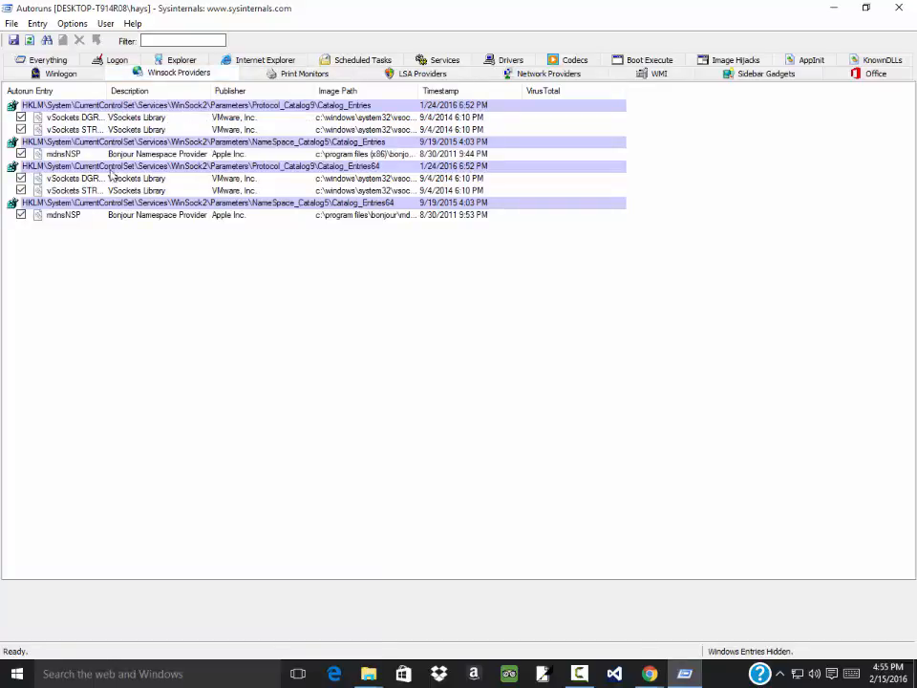
pyautogui.click(46, 74)
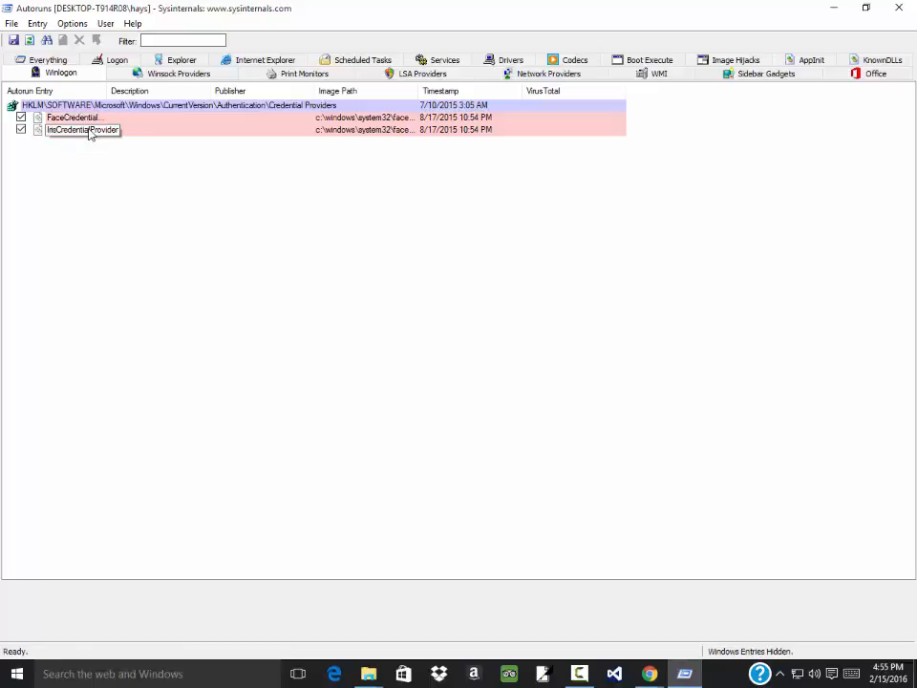
# Widen the Image Path column of the Services list to show full paths, and select the WTService entry.
pyautogui.click(234, 62)
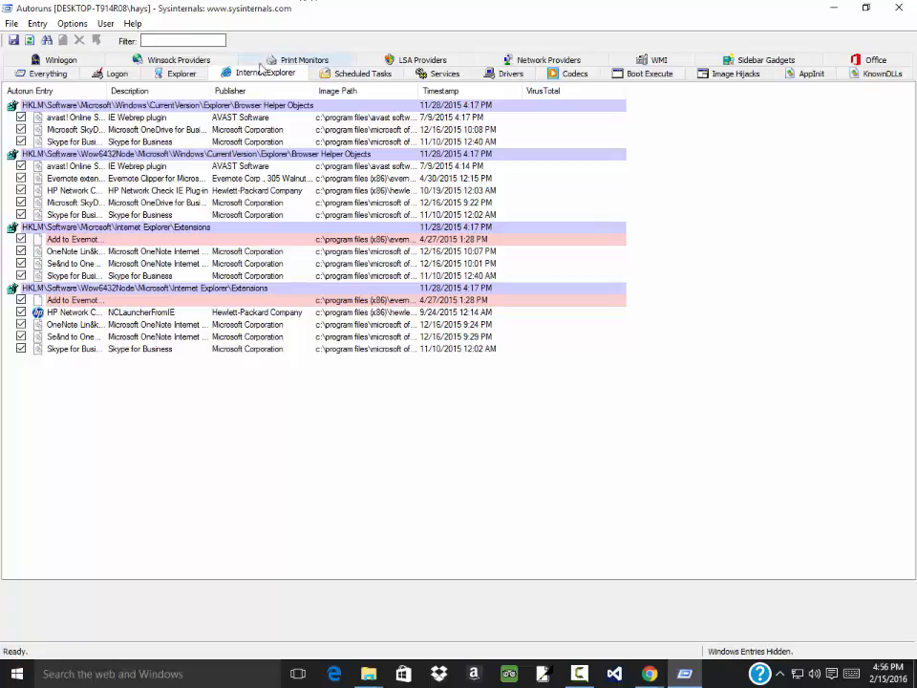
pyautogui.click(441, 74)
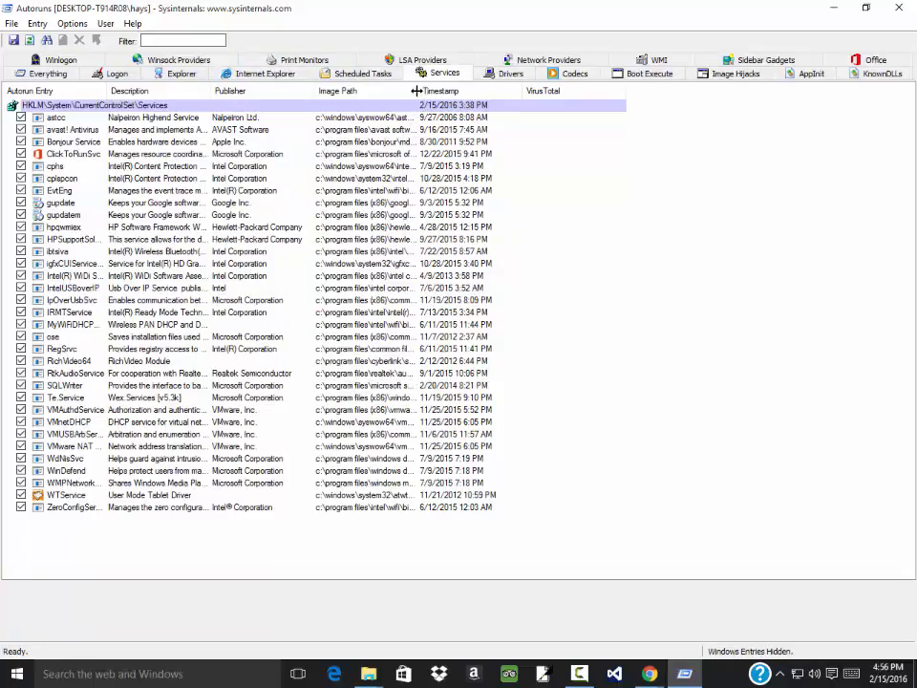
pyautogui.moveTo(421, 89); pyautogui.dragTo(688, 89)
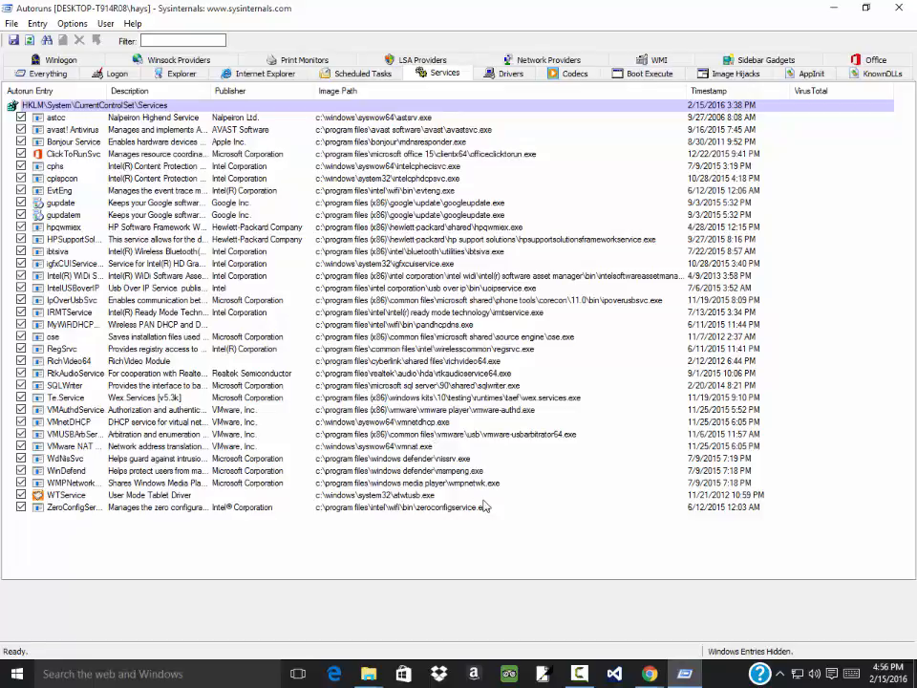
pyautogui.click(417, 496)
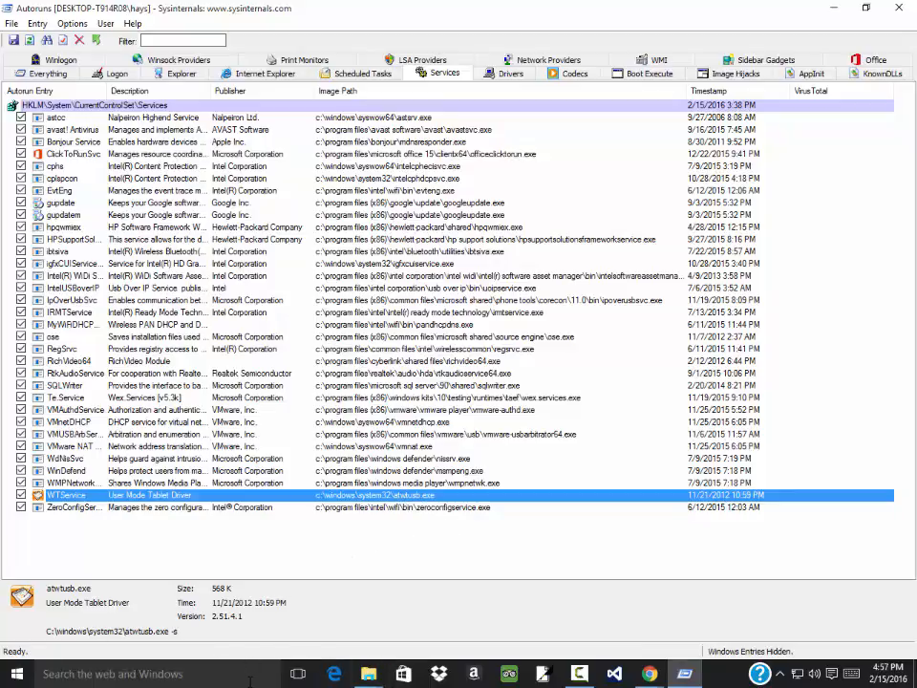
# Switch to the Downloads window in File Explorer and open the Program Files folder on Windows (C:).
pyautogui.click(369, 673)
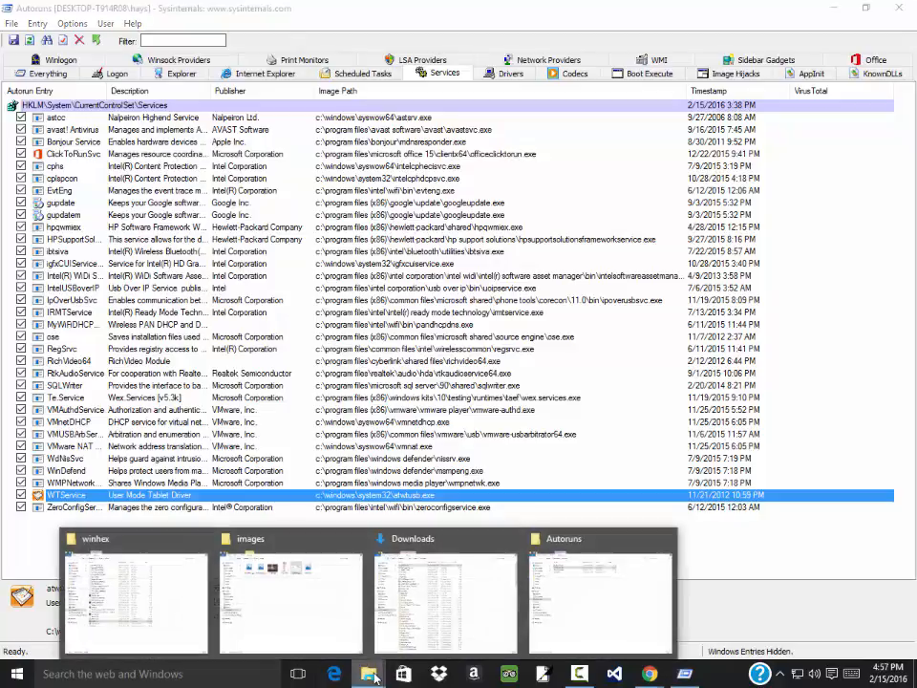
pyautogui.click(432, 597)
pyautogui.click(177, 46)
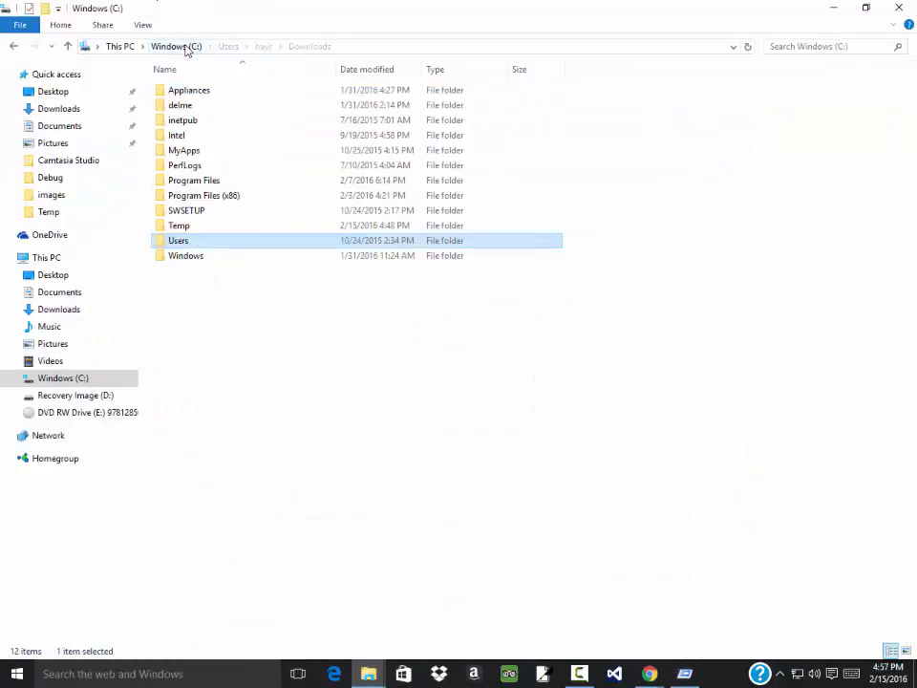
pyautogui.doubleClick(212, 185)
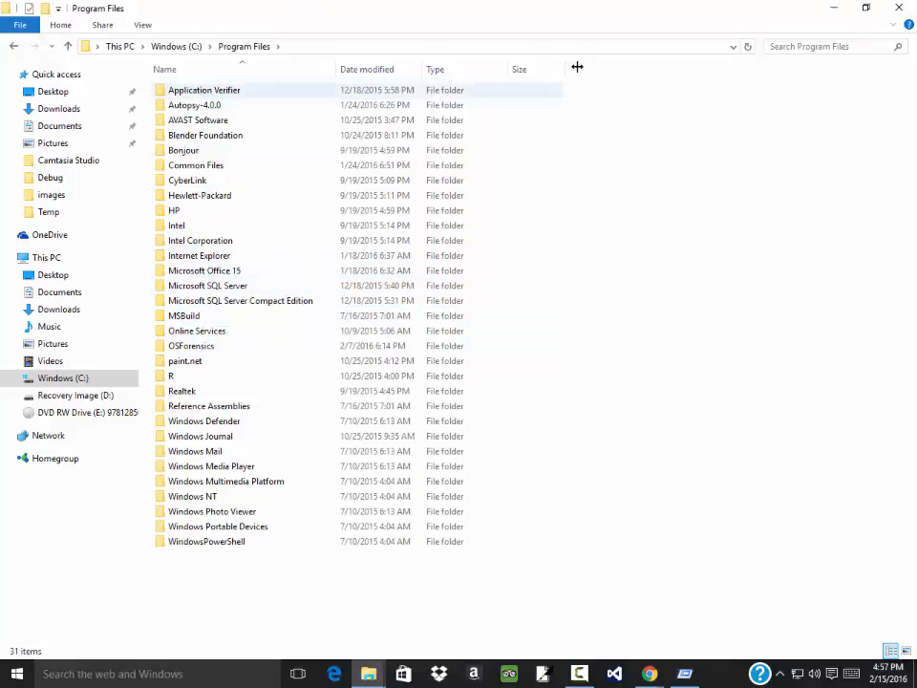
# Search Program Files for "notepad", clear the search, and open the Windows NT folder.
pyautogui.click(785, 48)
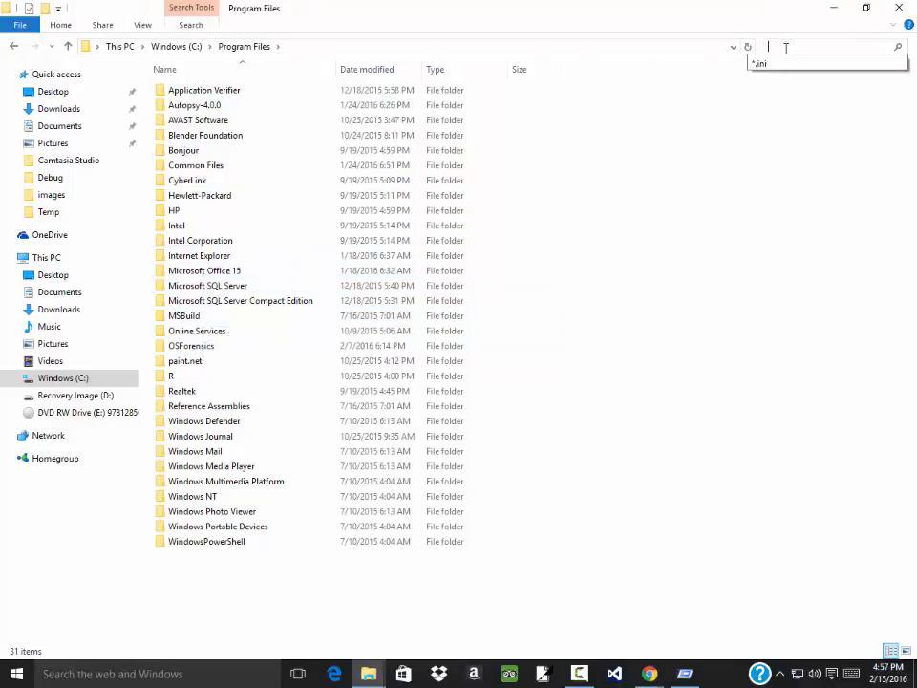
pyautogui.write('notepad')
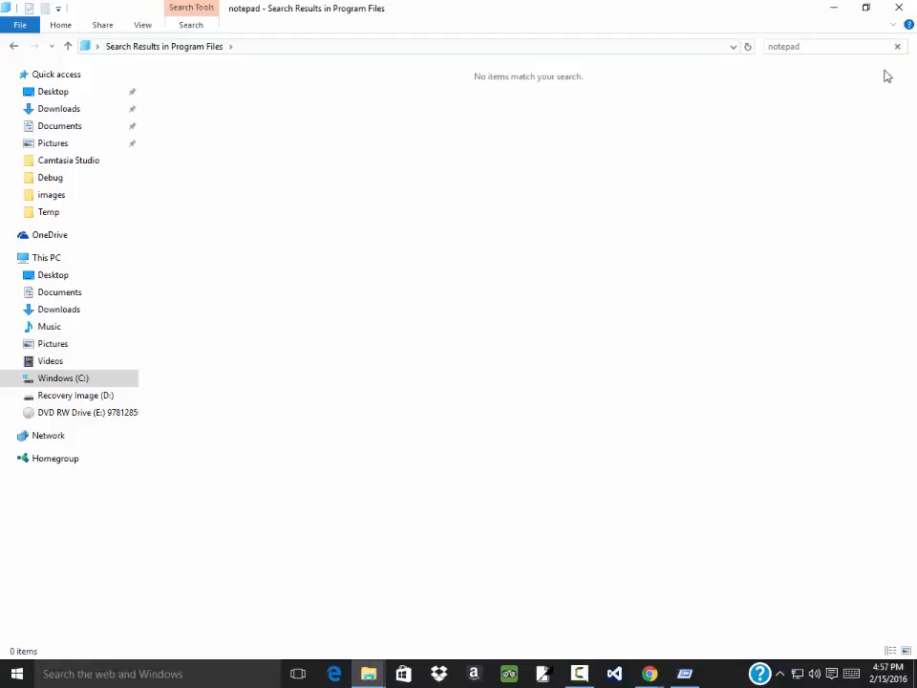
pyautogui.click(897, 46)
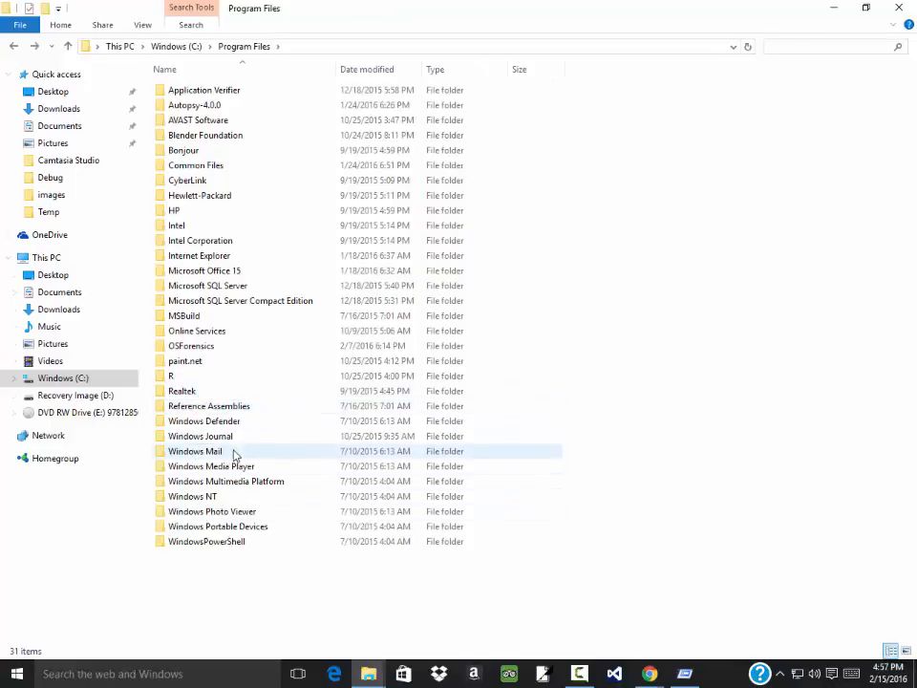
pyautogui.doubleClick(207, 498)
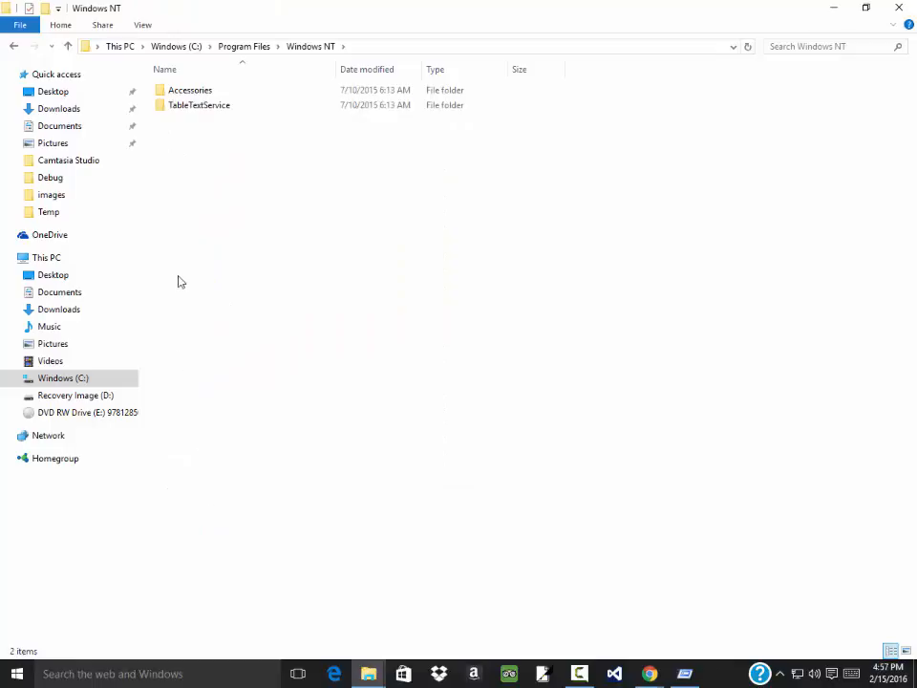
# Copy wordpad.exe from the Windows NT Accessories folder into the Temp folder on Windows (C:).
pyautogui.doubleClick(187, 92)
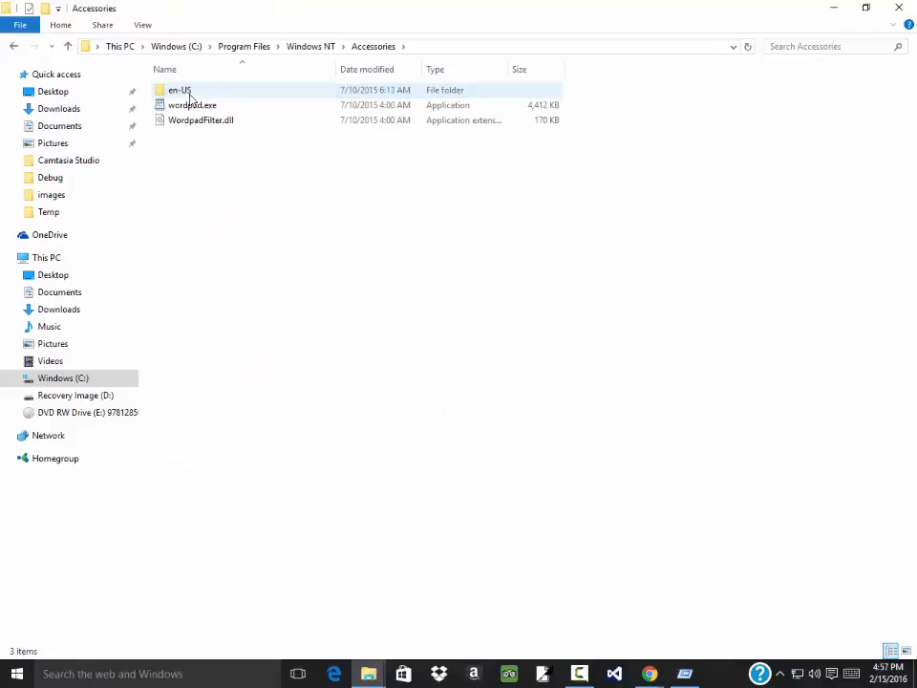
pyautogui.click(202, 107)
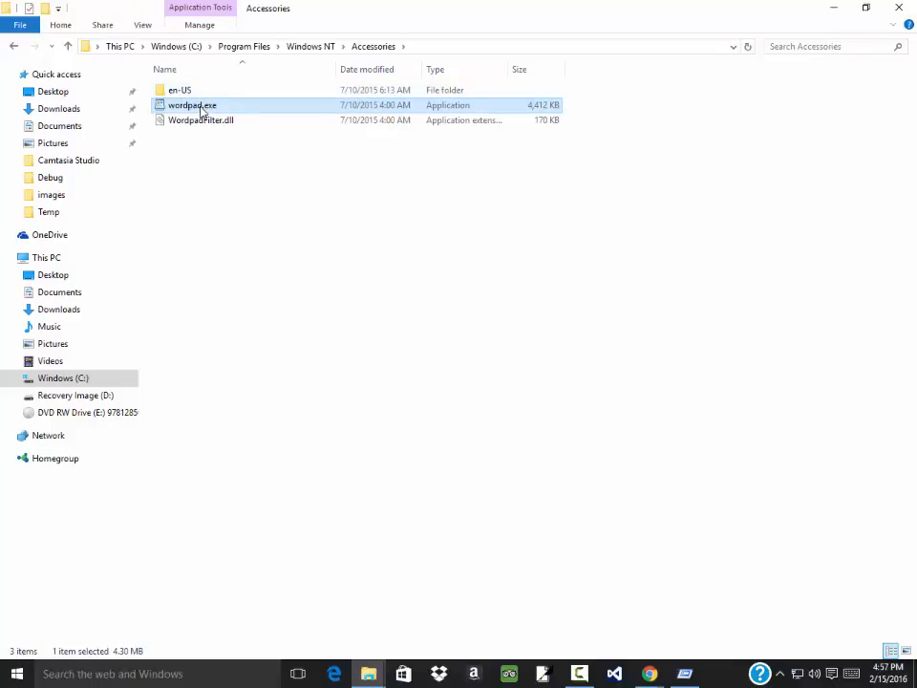
pyautogui.rightClick(201, 106)
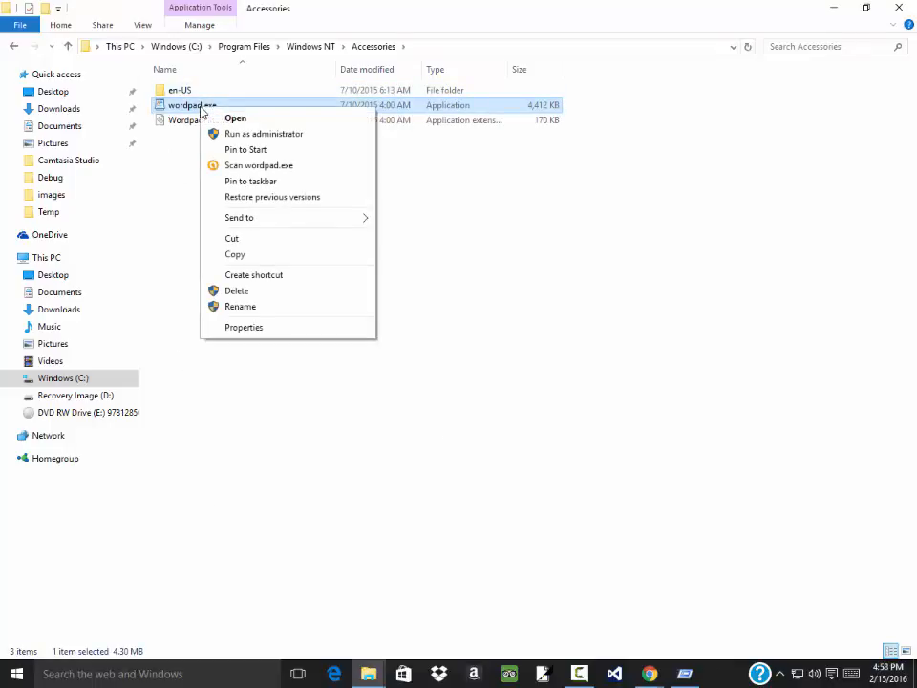
pyautogui.click(249, 258)
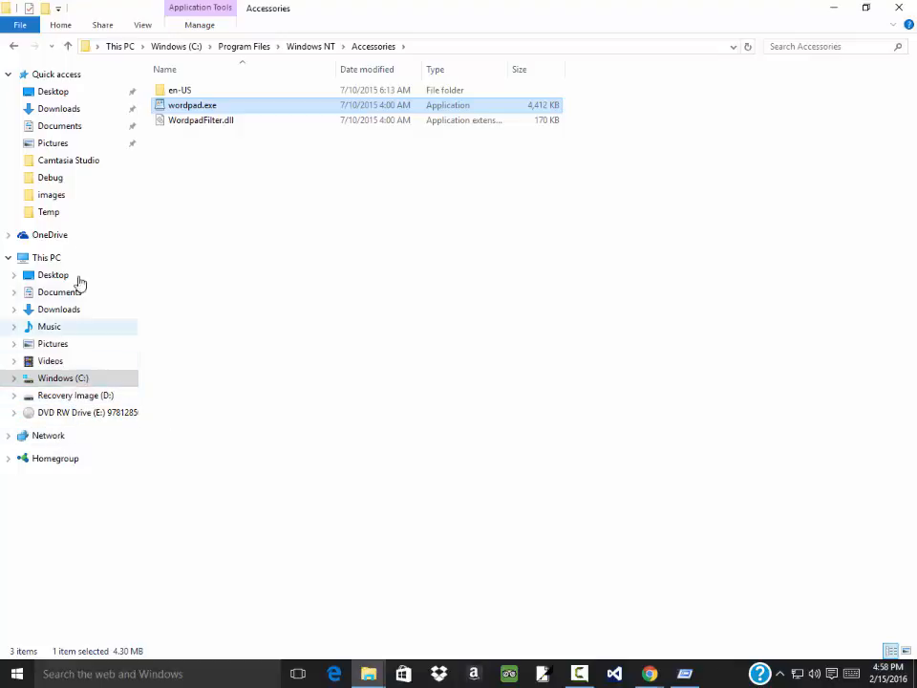
pyautogui.click(84, 379)
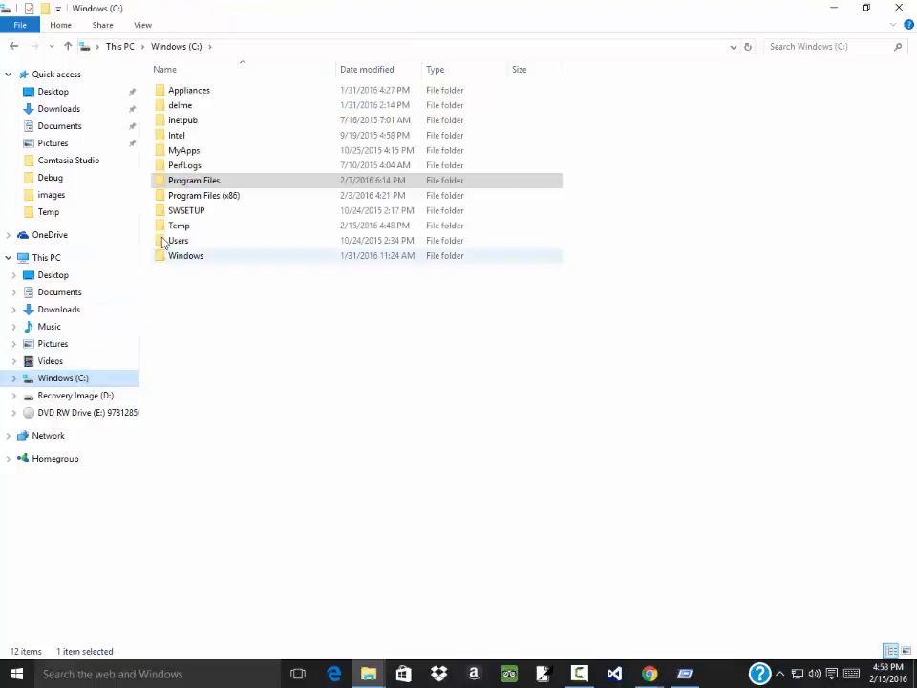
pyautogui.doubleClick(178, 227)
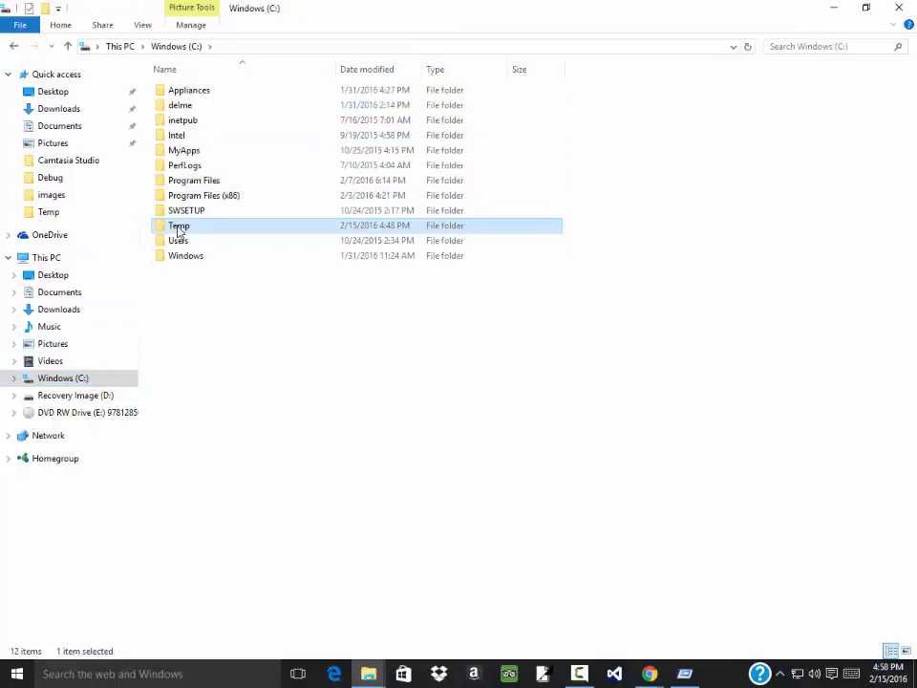
pyautogui.rightClick(683, 208)
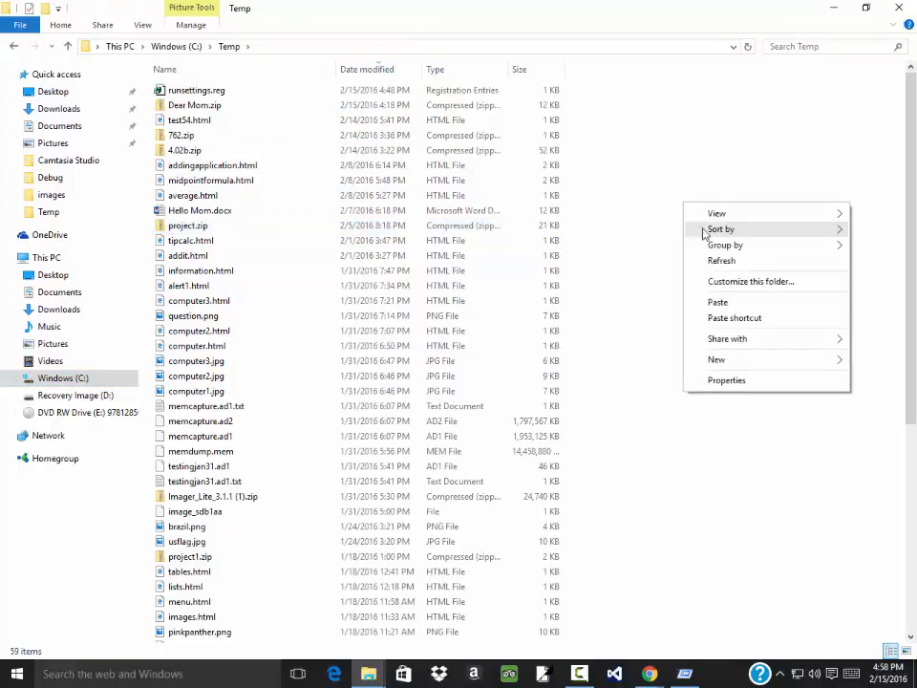
pyautogui.click(812, 302)
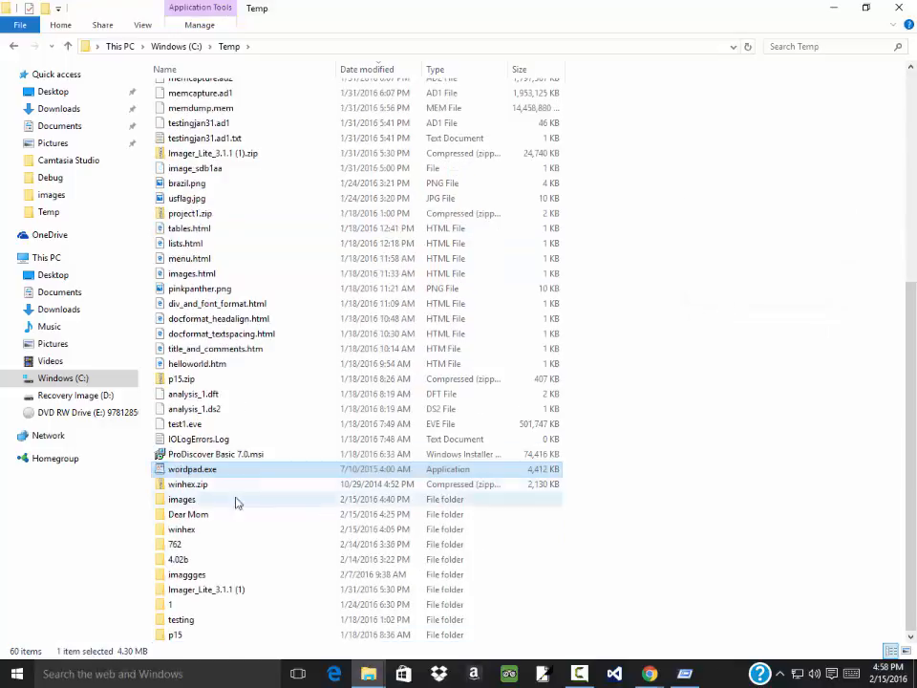
# Rename the copied wordpad.exe in the Temp folder as notepad.exe.
pyautogui.rightClick(185, 474)
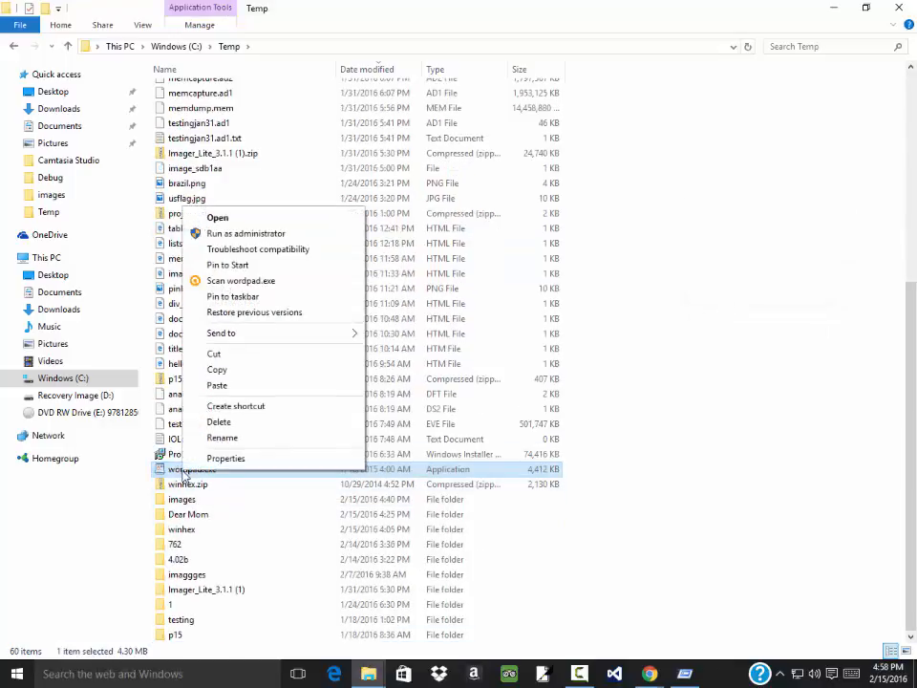
pyautogui.click(235, 437)
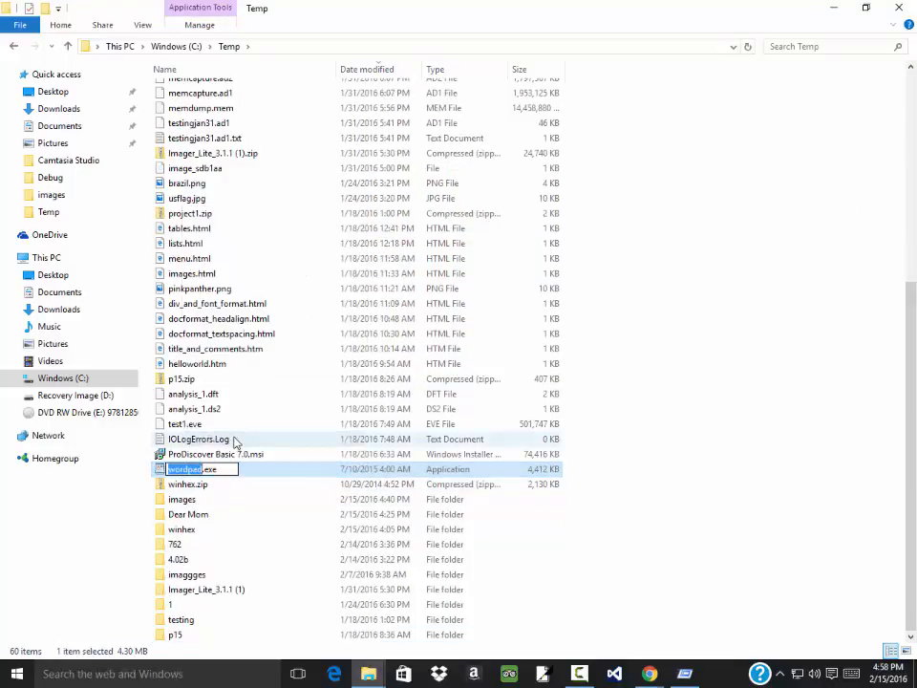
pyautogui.write('notepad')
pyautogui.press('Return')
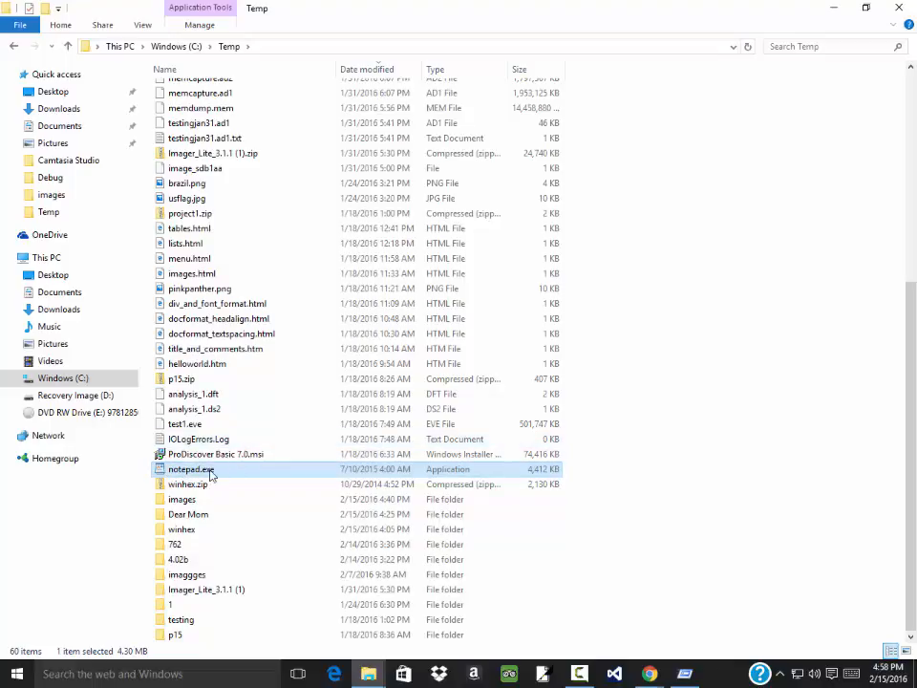
# Try running the renamed notepad.exe in the Temp folder twice, dismissing each message, and delete the file.
pyautogui.moveTo(211, 475)
pyautogui.doubleClick(226, 473)
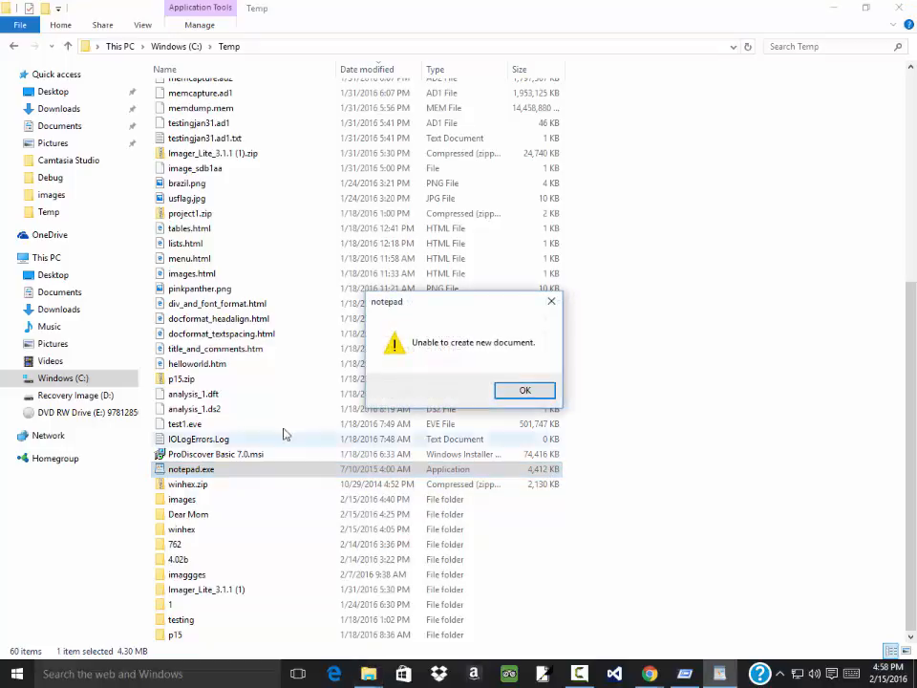
pyautogui.click(521, 391)
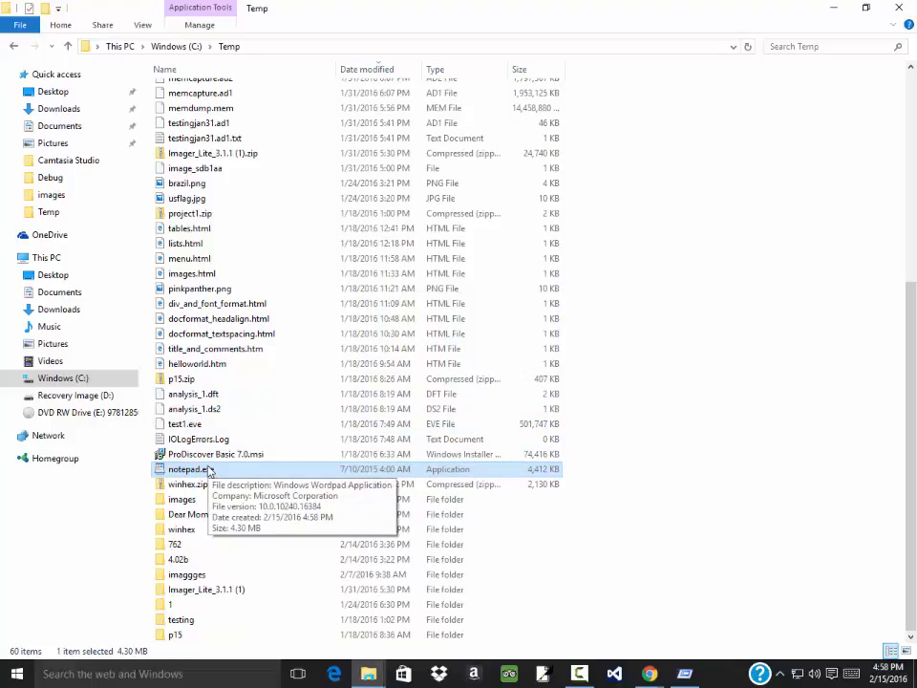
pyautogui.doubleClick(205, 472)
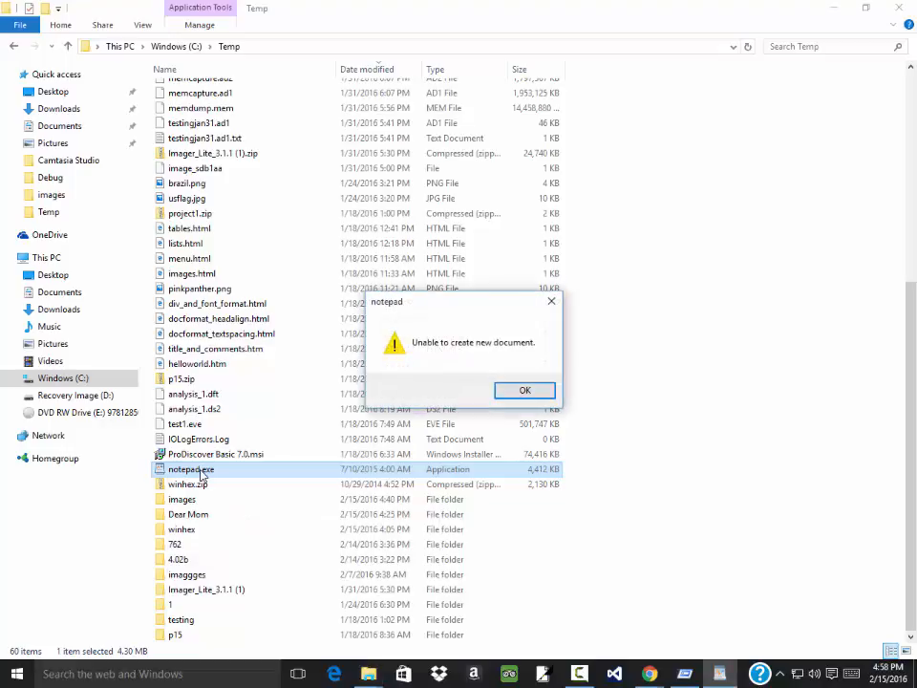
pyautogui.click(524, 390)
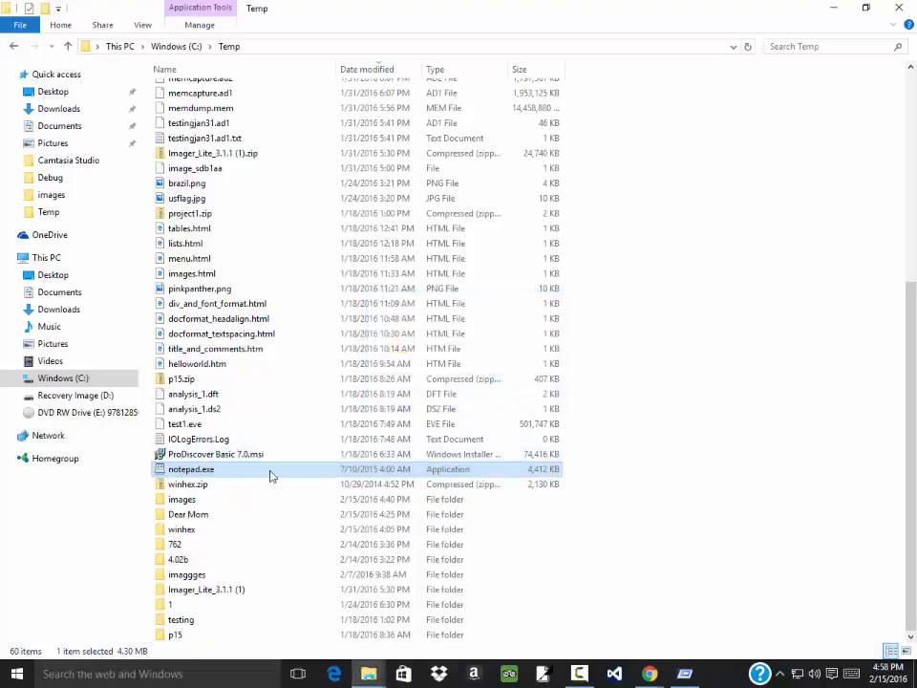
pyautogui.rightClick(207, 474)
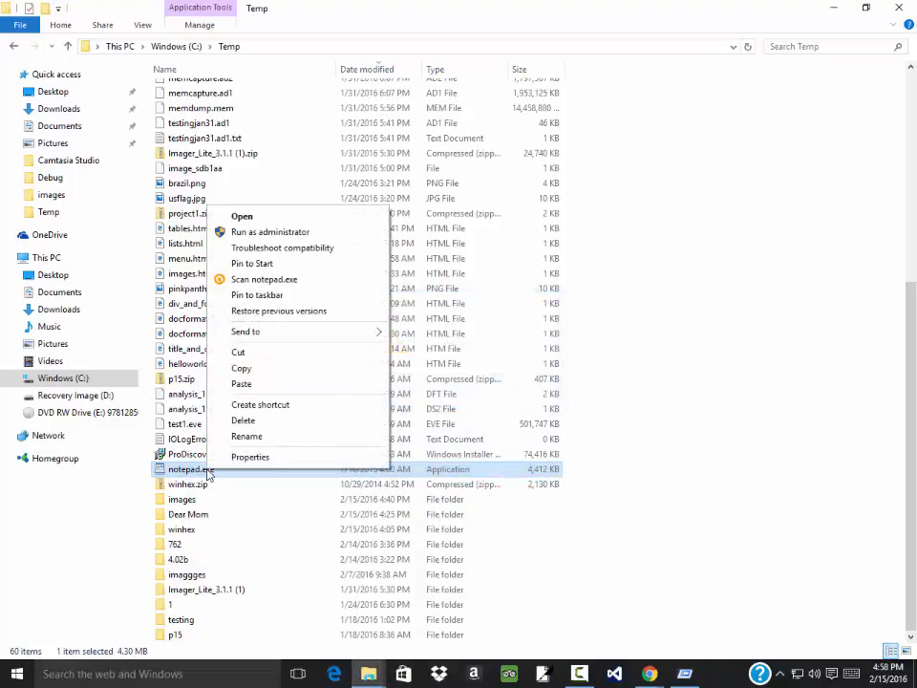
pyautogui.click(244, 421)
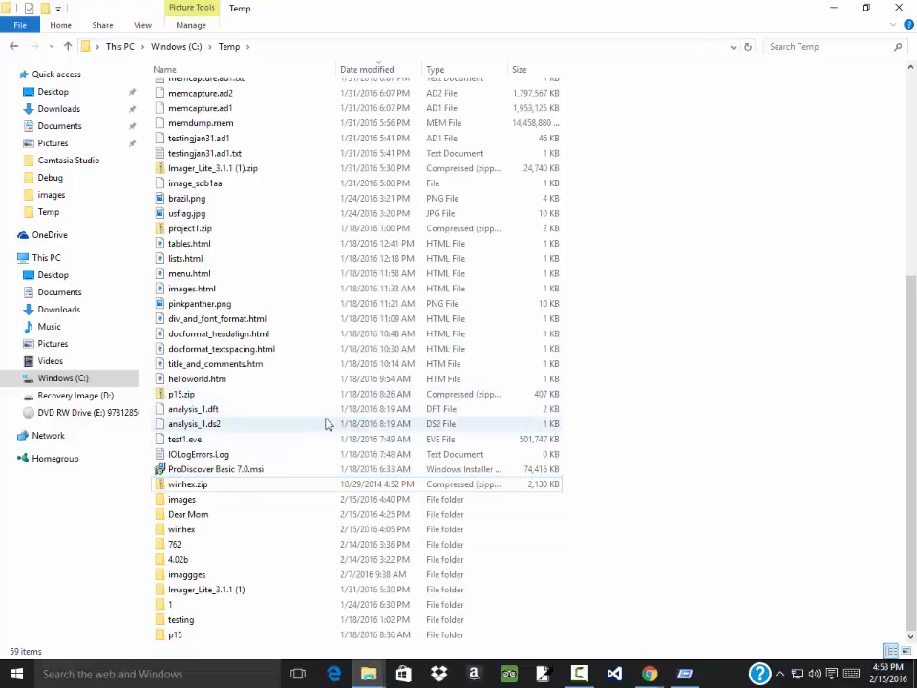
# Open the bin\Debug folder of the Example_HTML_Writer project in Documents\Visual Studio 2015\Projects, and run Example_HTML_Writer.exe.
pyautogui.click(70, 130)
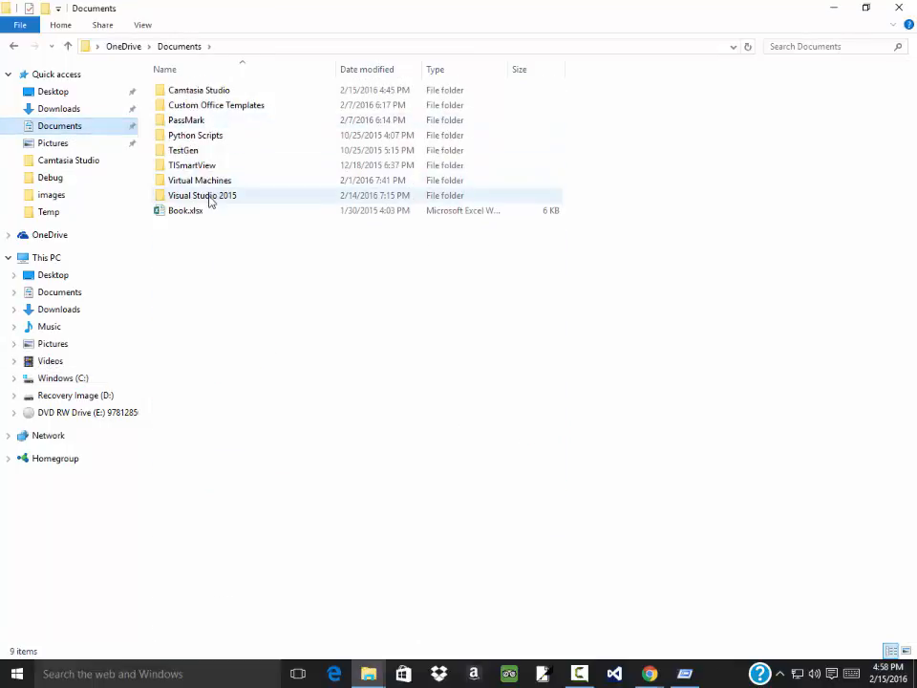
pyautogui.doubleClick(210, 197)
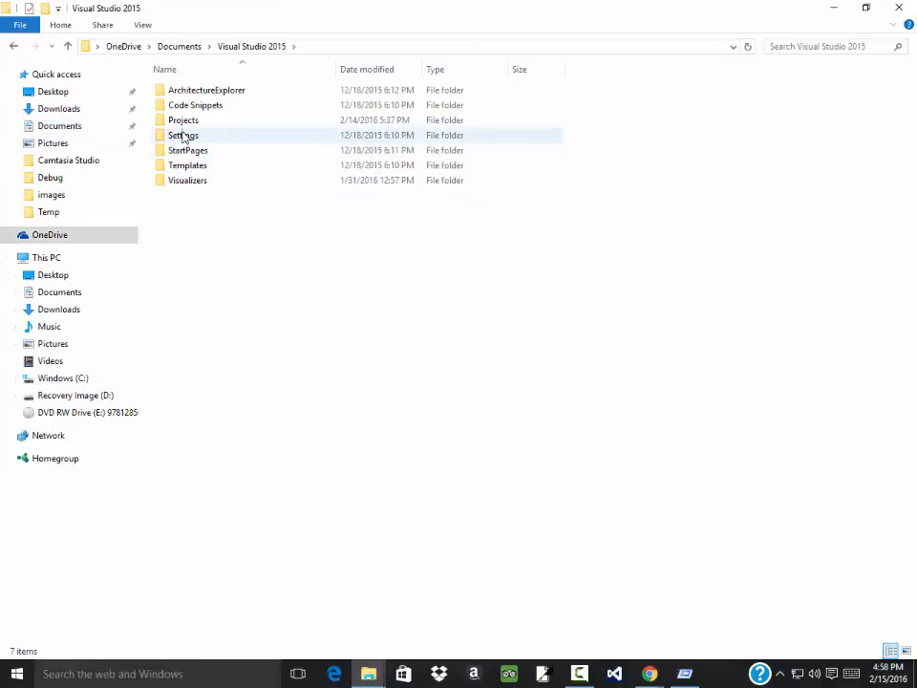
pyautogui.click(182, 122)
pyautogui.doubleClick(182, 121)
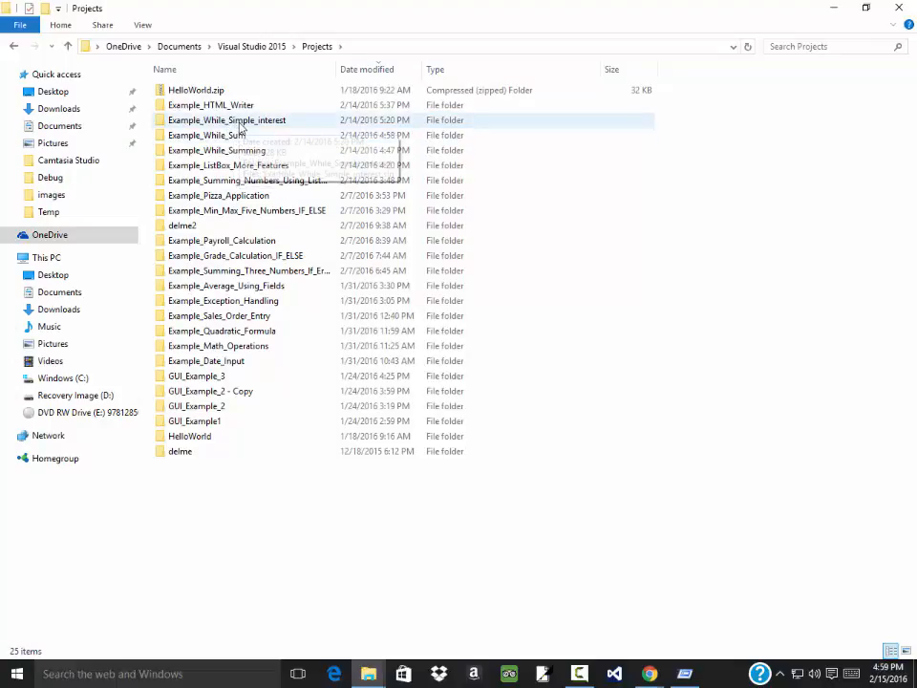
pyautogui.doubleClick(234, 107)
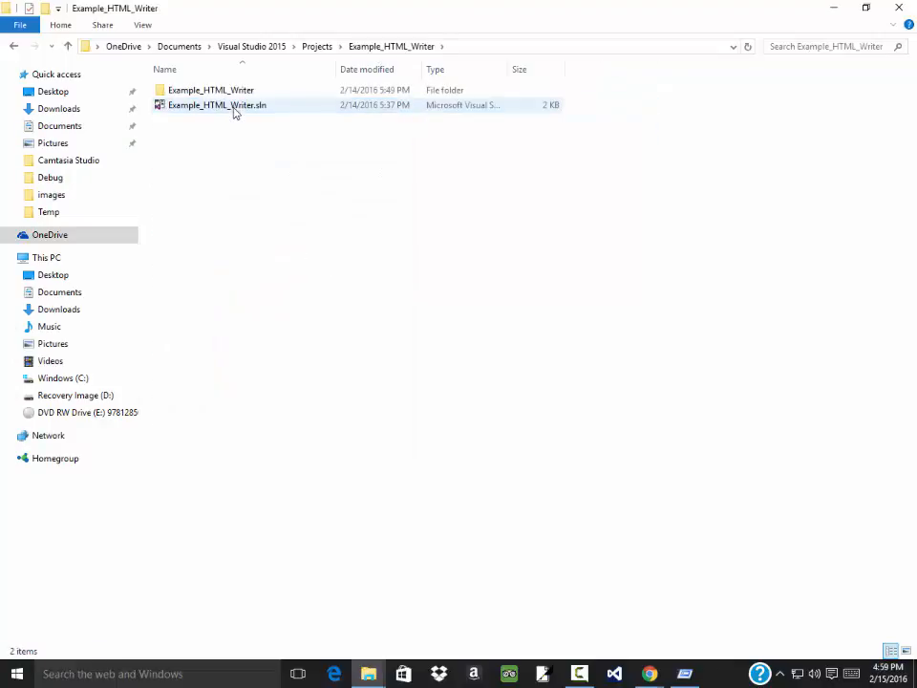
pyautogui.doubleClick(234, 91)
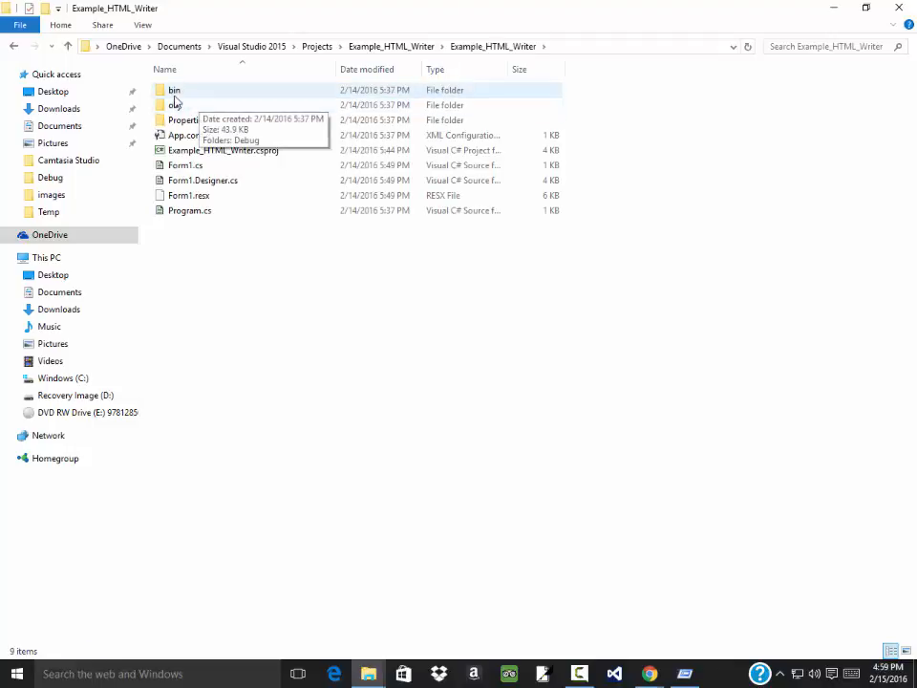
pyautogui.doubleClick(175, 100)
pyautogui.doubleClick(191, 91)
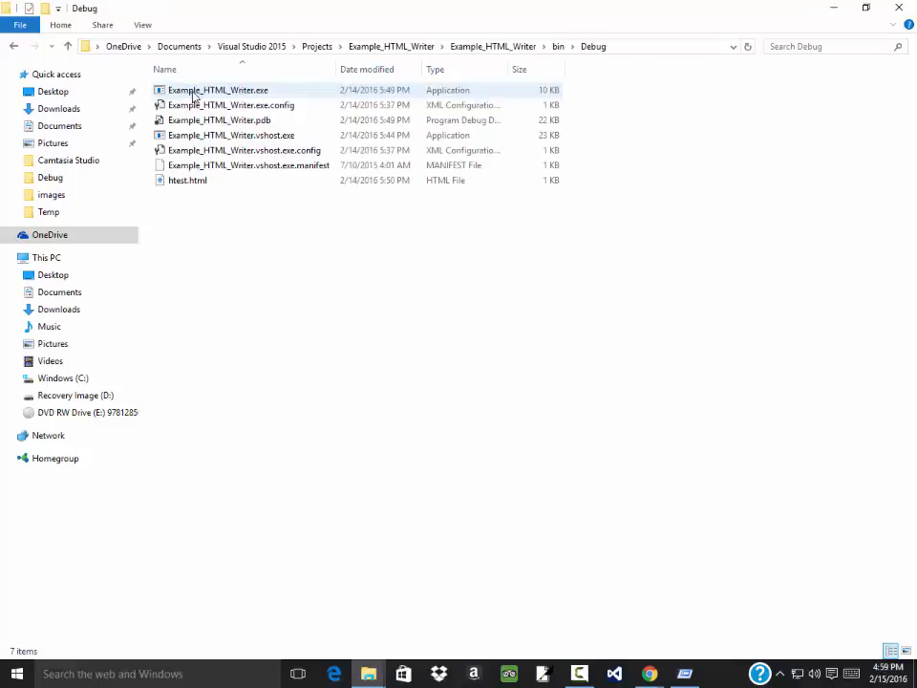
pyautogui.click(260, 93)
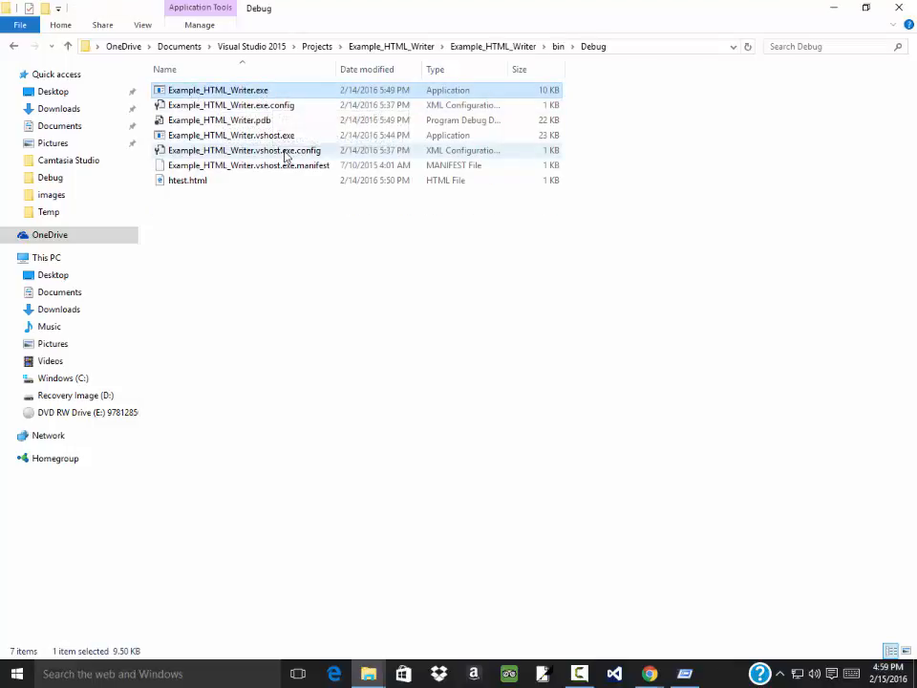
pyautogui.doubleClick(247, 91)
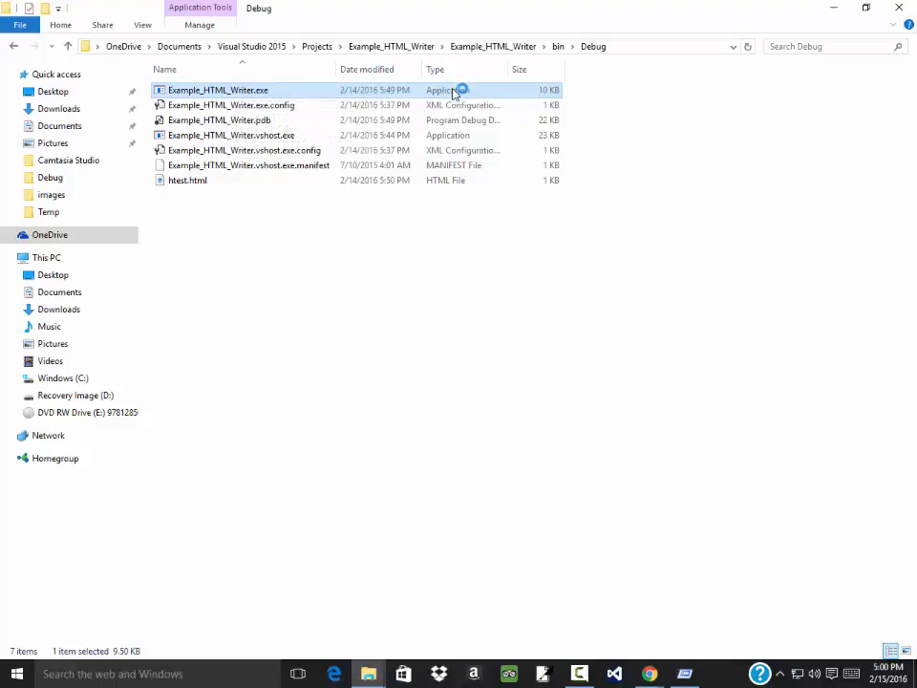
# Rename Example_HTML_Writer.exe in the Debug folder as notepad.exe.
pyautogui.rightClick(241, 91)
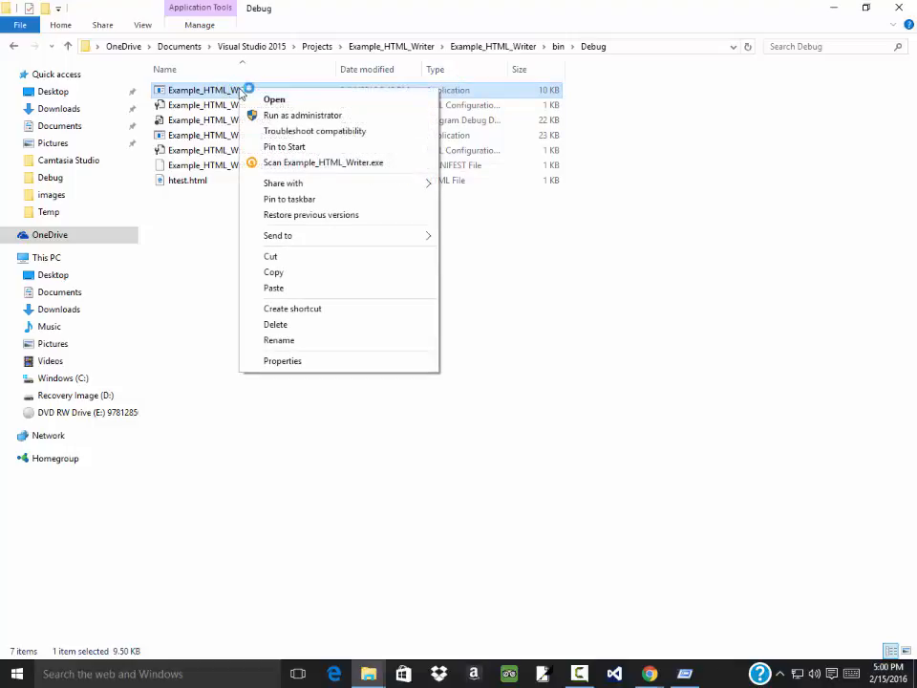
pyautogui.click(303, 348)
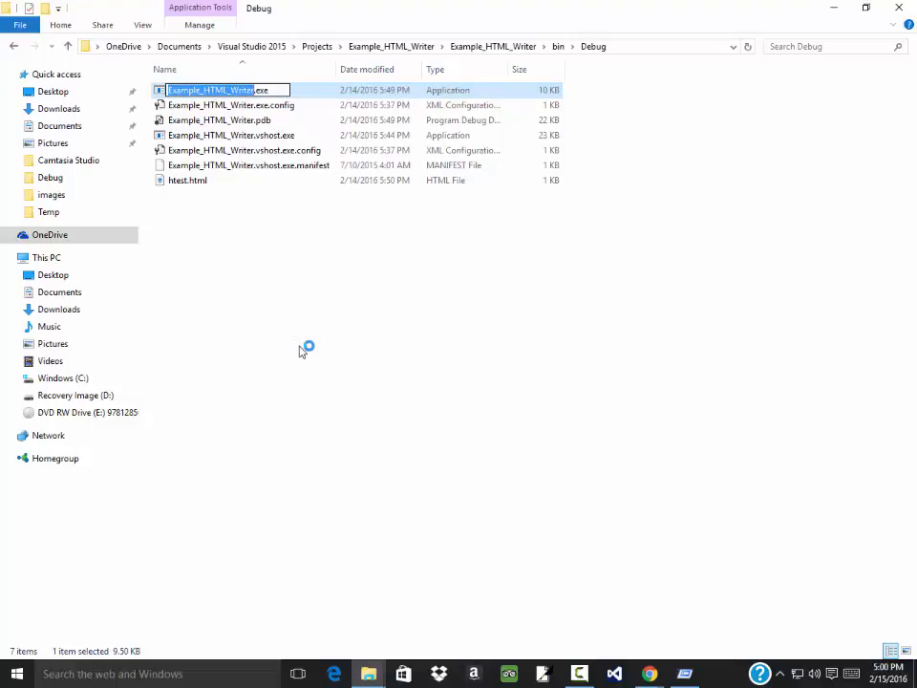
pyautogui.write('notepa')
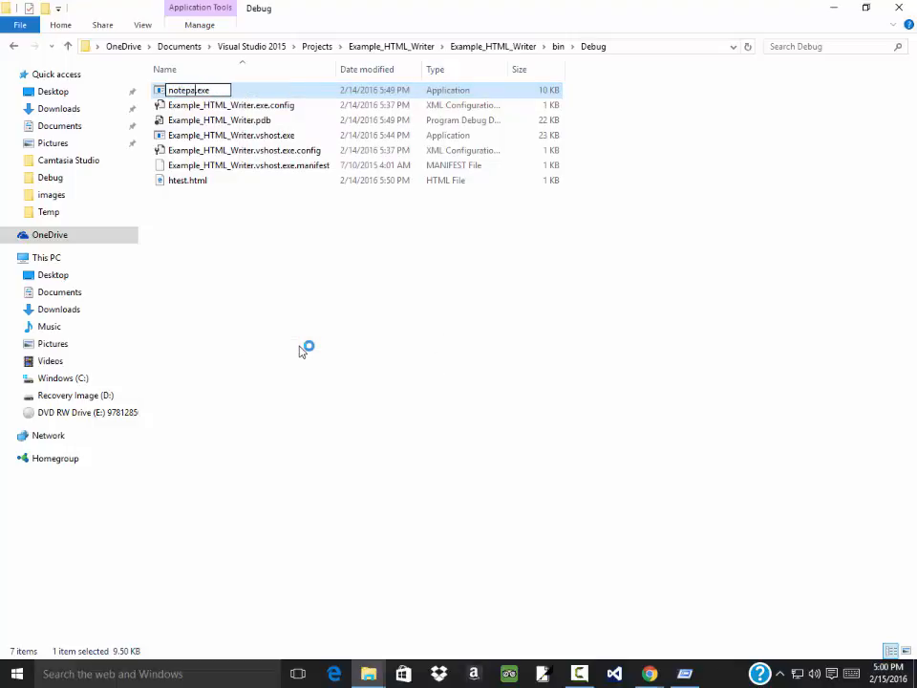
pyautogui.write('d')
pyautogui.press('Return')
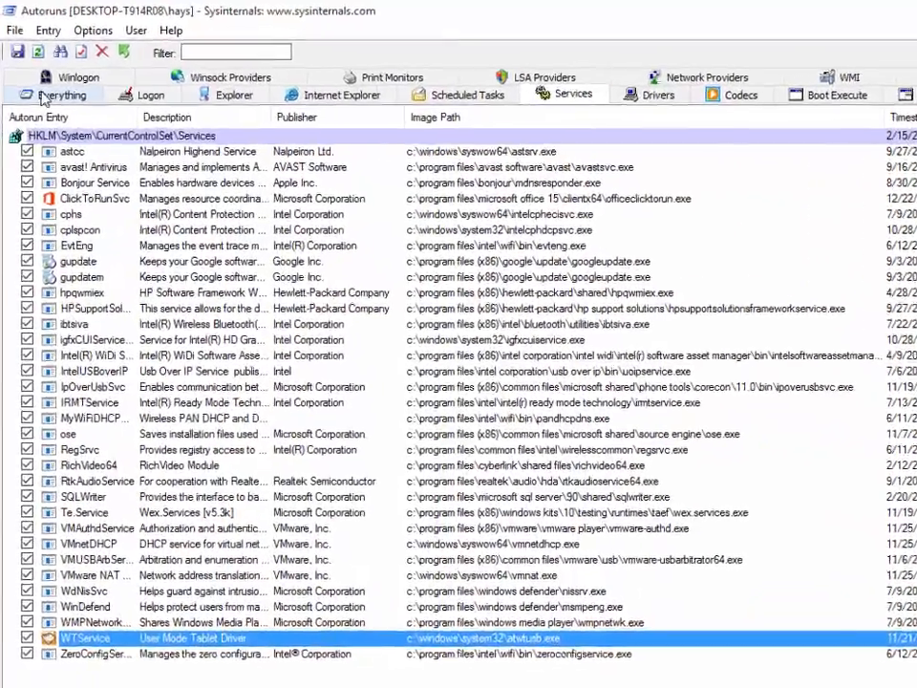
# Switch to Autoruns and show the startup entries of every category together.
pyautogui.click(45, 97)
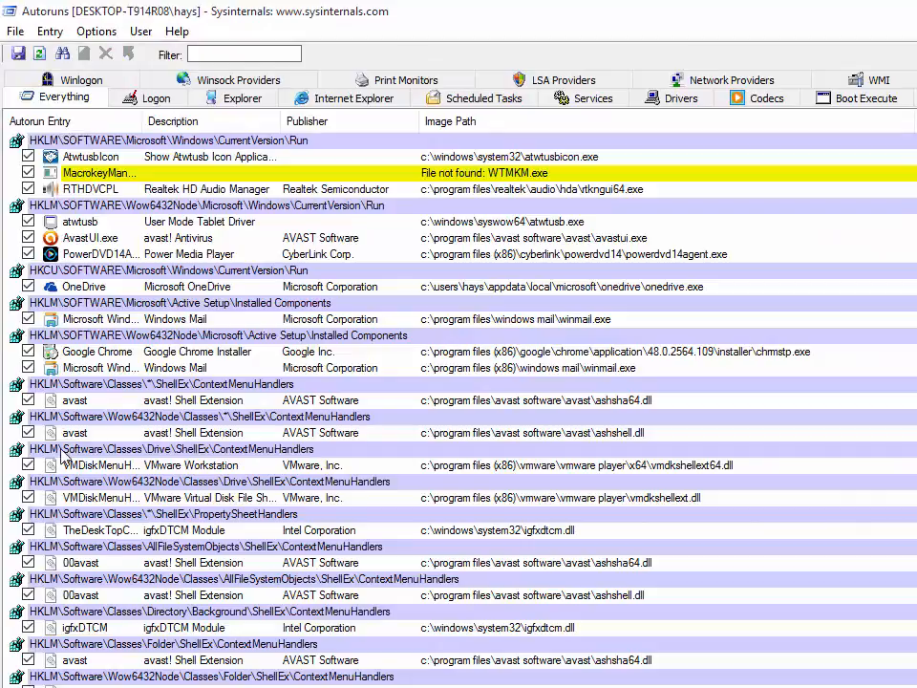